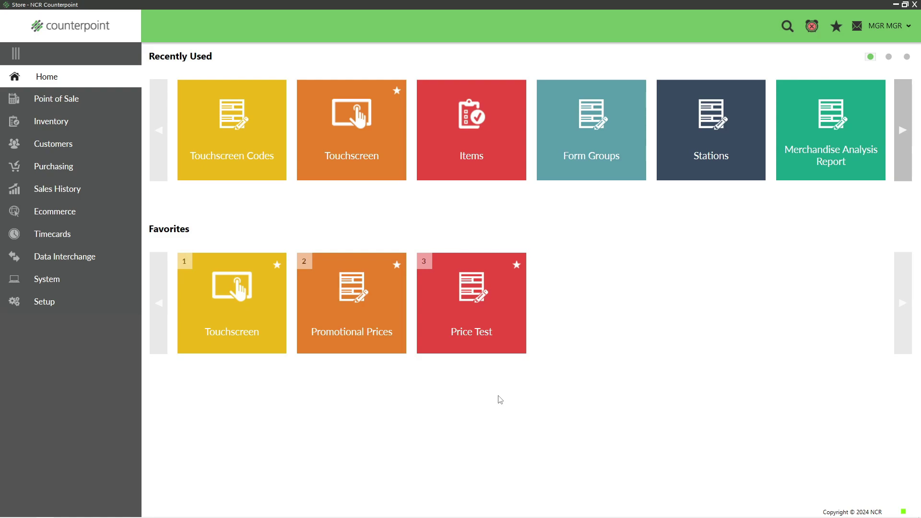
Step: Star the Touchscreen tile under Point of Sale > Tickets and launch it from Home Favorites
click(56, 101)
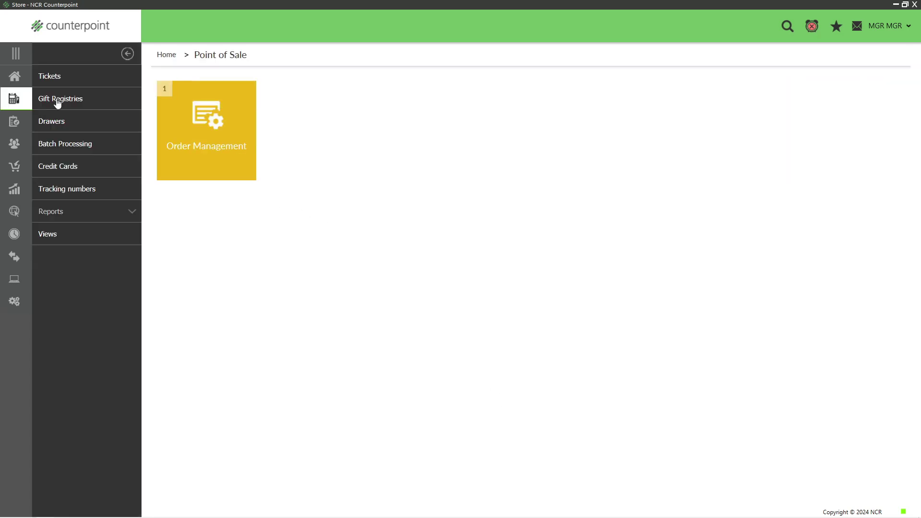
click(54, 78)
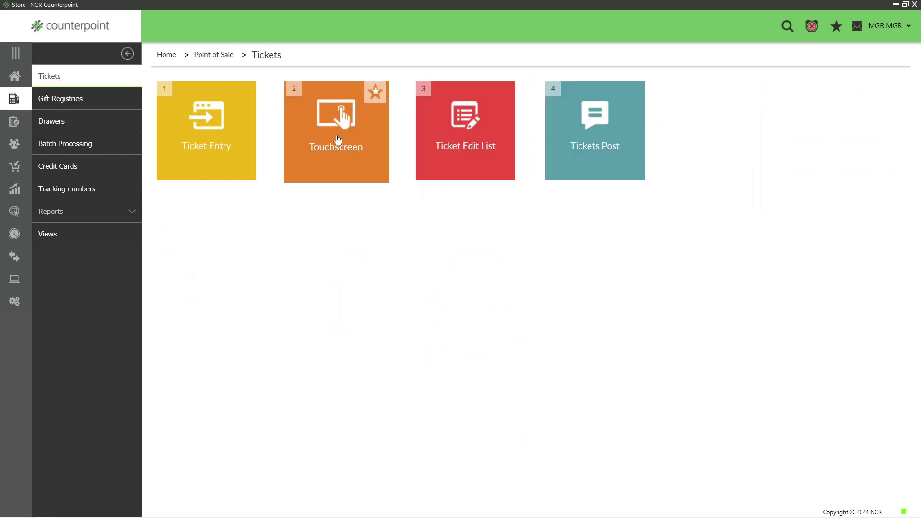
click(376, 97)
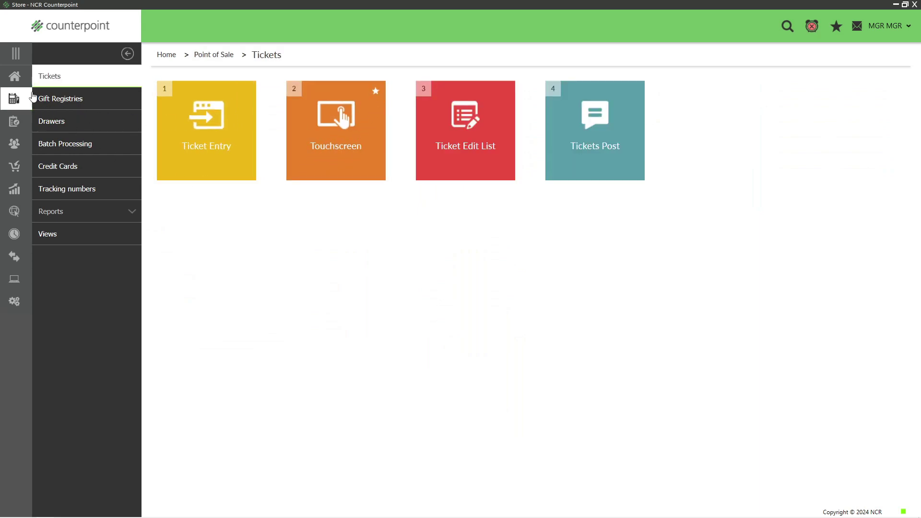
click(15, 79)
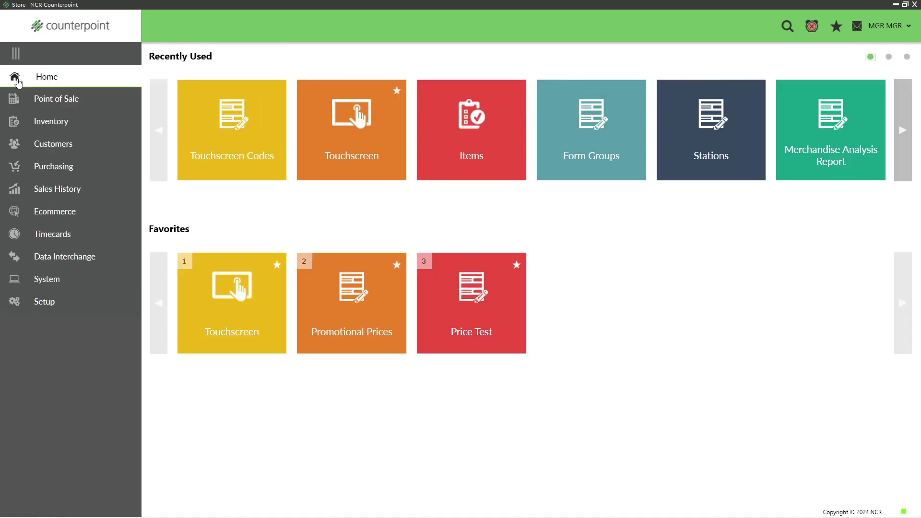
click(235, 314)
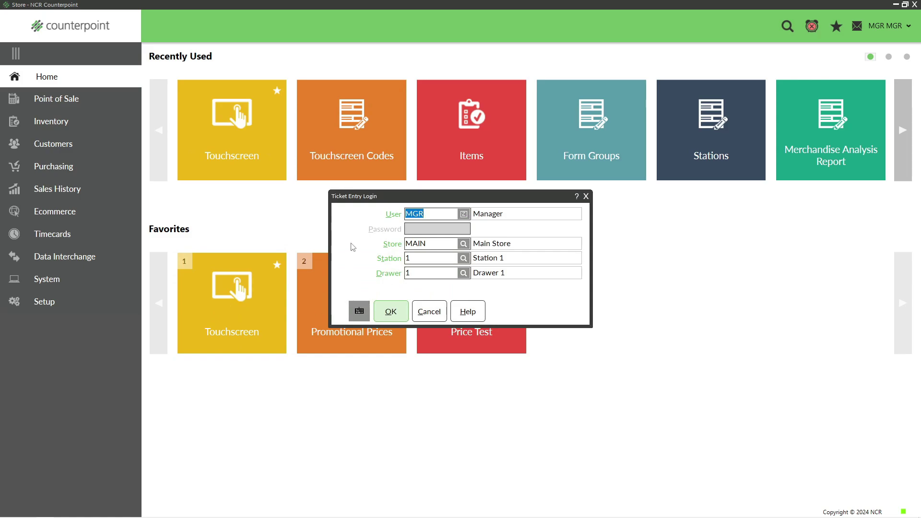
Step: Accept the Ticket Entry Login for store MAIN, station 1, drawer 1
click(391, 312)
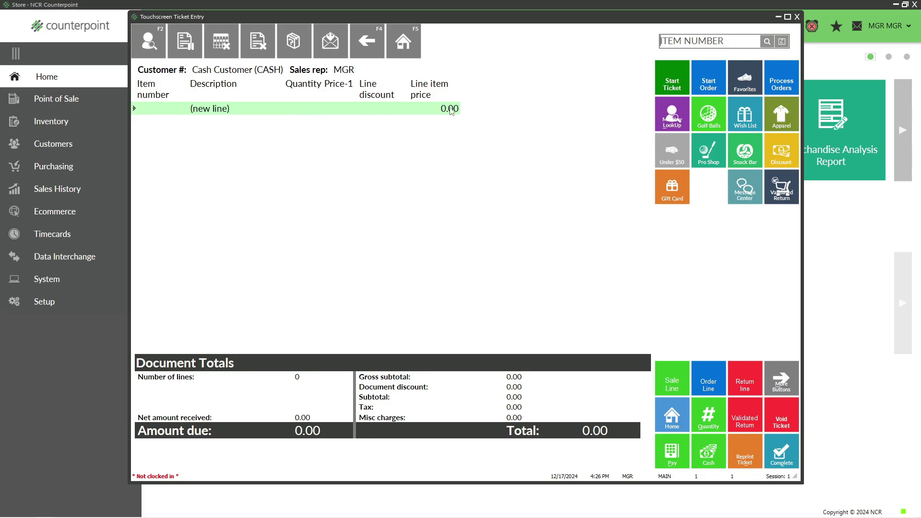
Step: Start a new ticket, keeping MGR as the sales rep
click(772, 41)
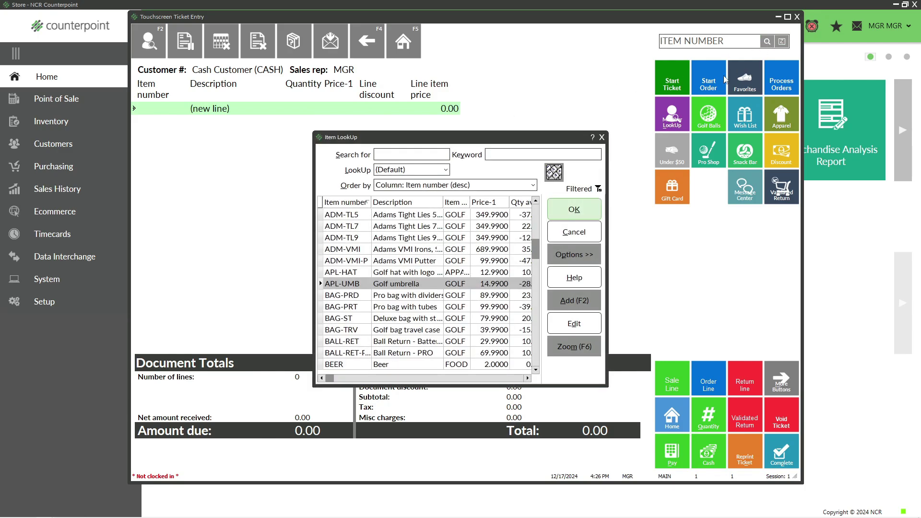
click(602, 139)
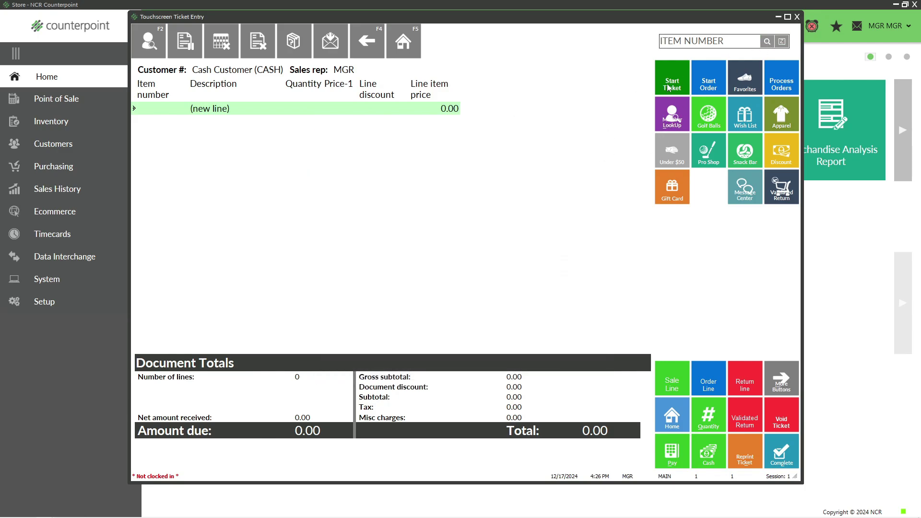
click(668, 87)
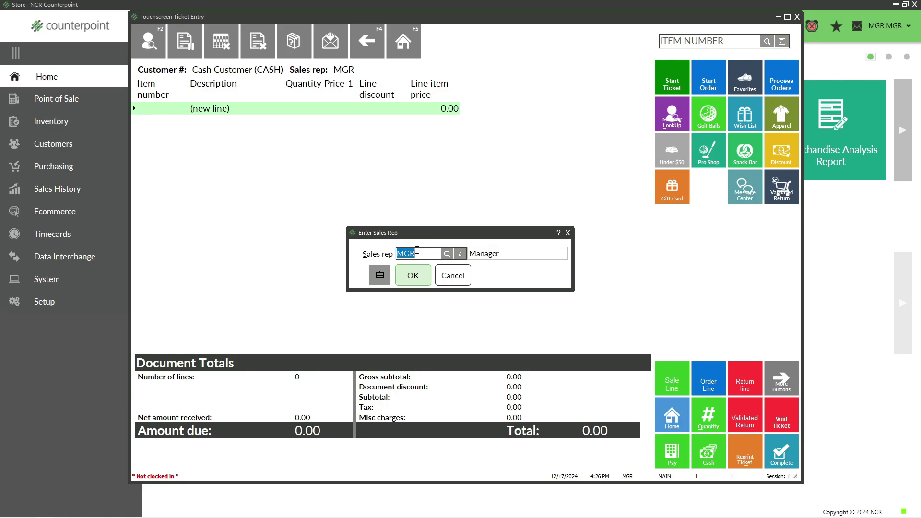
click(413, 277)
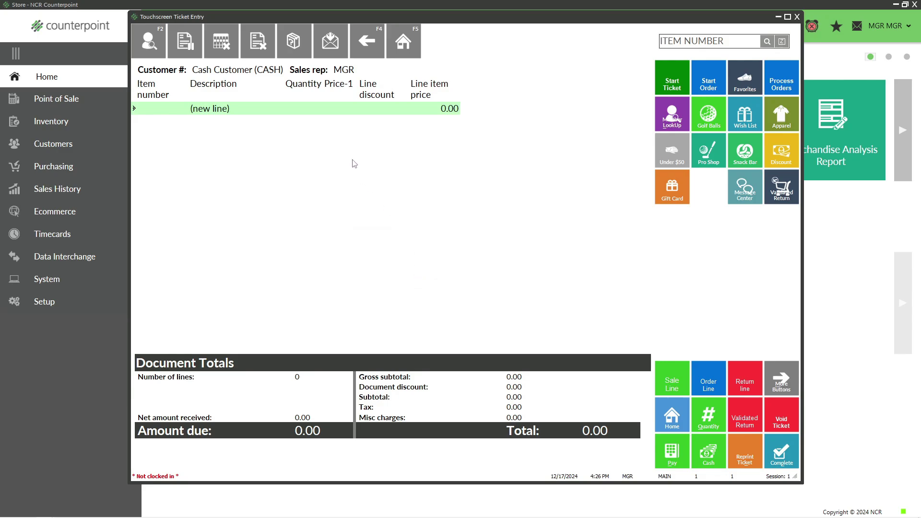
Step: Add Dunlop Titanium Balls (DUN-TI) to the ticket by item number
click(698, 40)
text(DUN)
key(BackSpace)
text(N-TI)
key(Return)
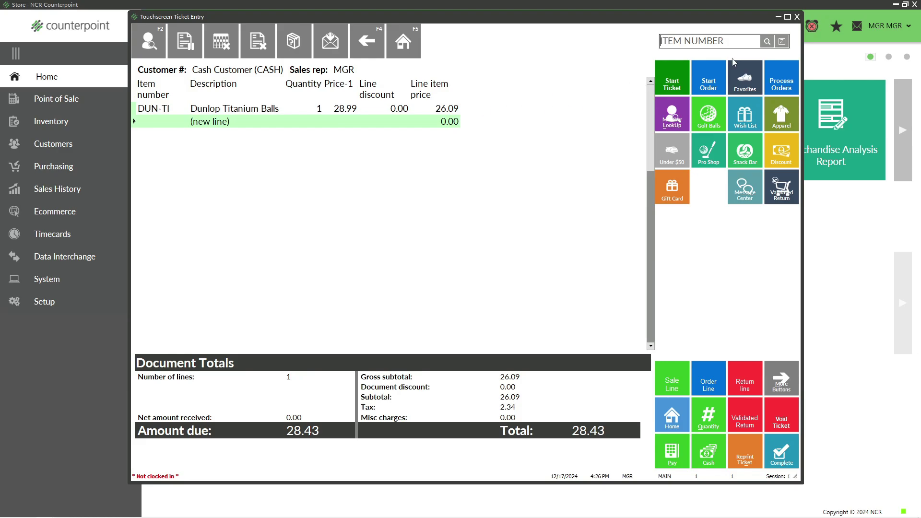
Step: Add the Dunlop Ultimate Putter via keyword 'putte', then Dunlop DDH 110 Balls (DUN-DDH)
click(767, 42)
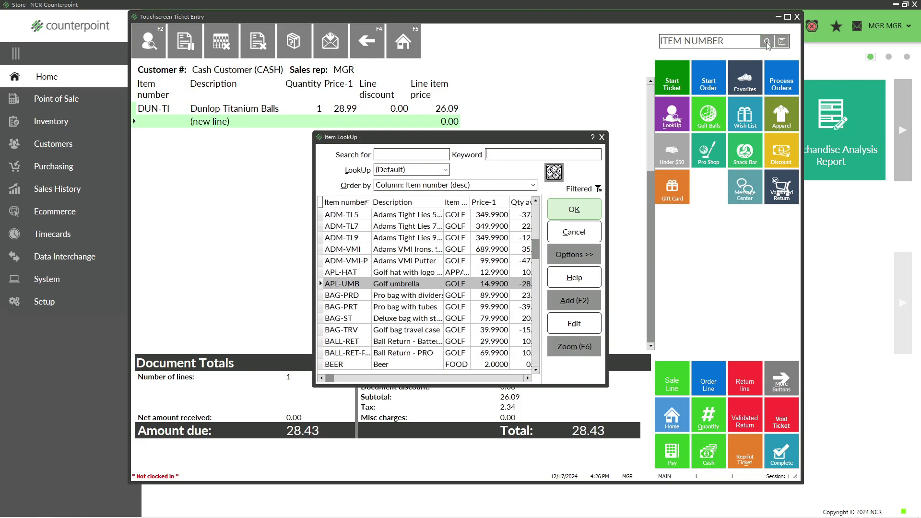
click(552, 153)
text(putter)
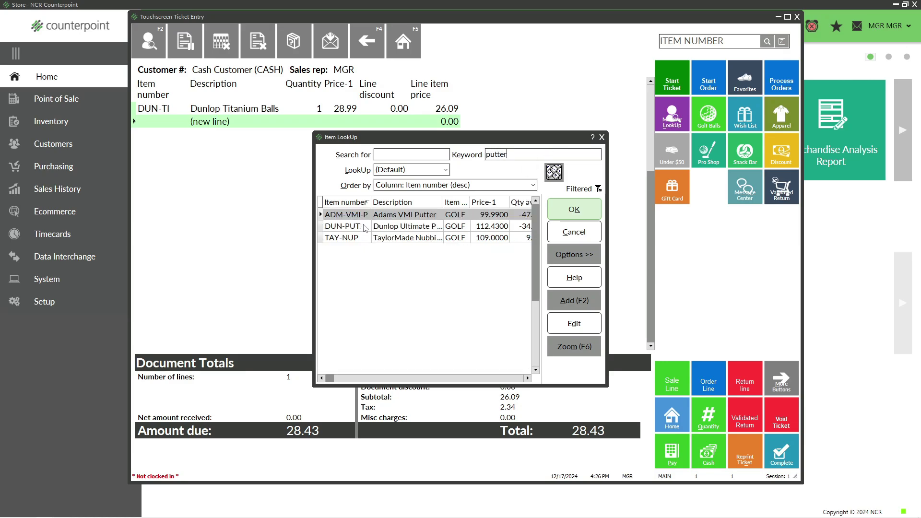
click(365, 228)
double_click(364, 228)
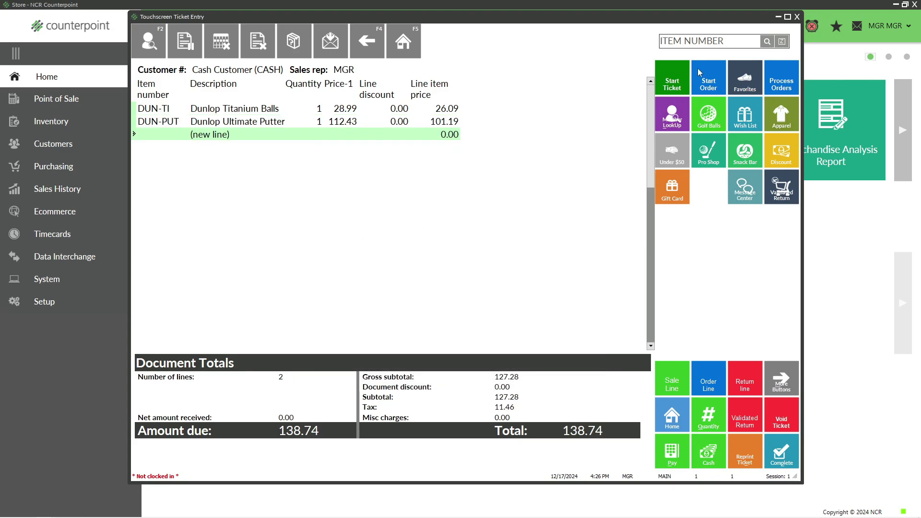
click(709, 42)
text(DUN-DDH)
key(Return)
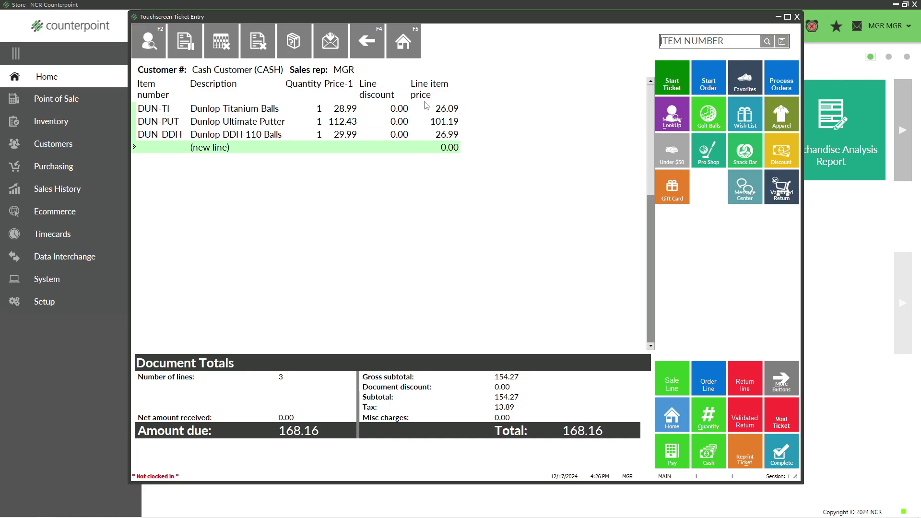
Step: Change the Dunlop Ultimate Putter line's quantity to 5
click(284, 125)
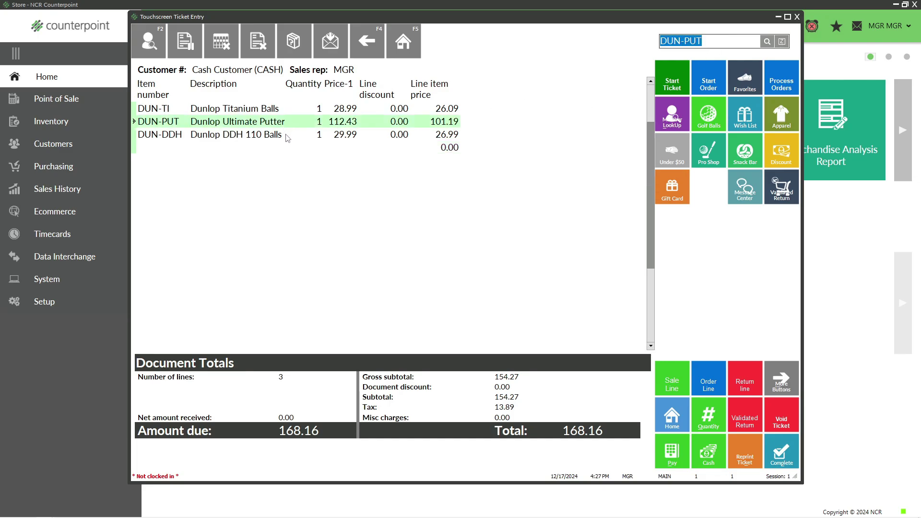
click(286, 135)
click(284, 125)
click(706, 415)
text(5)
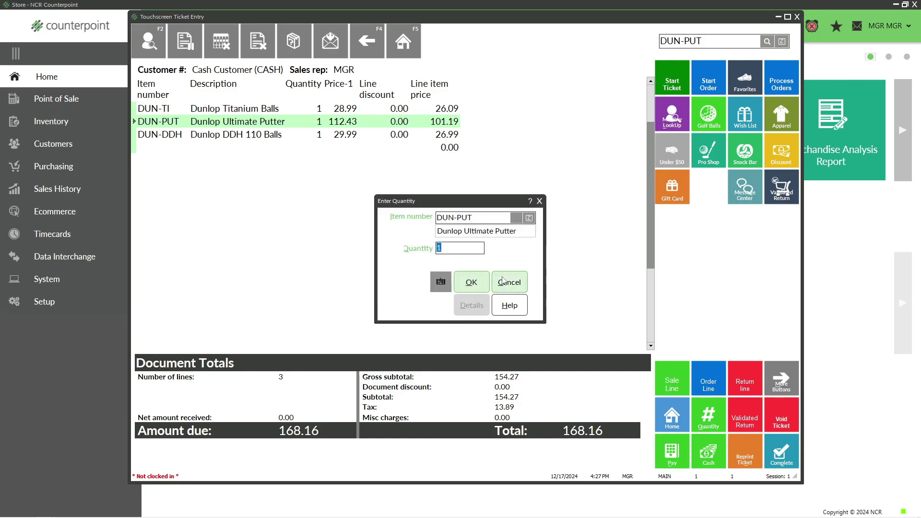
click(474, 285)
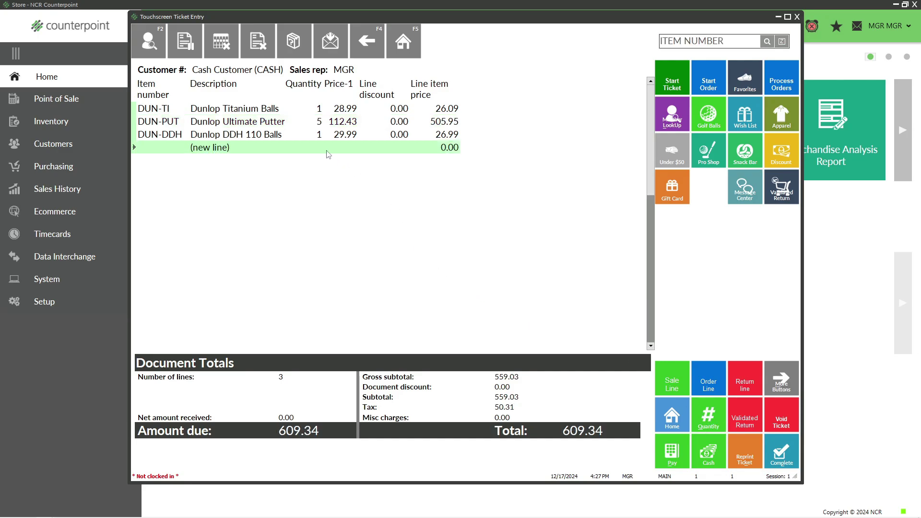
Step: Void the Dunlop DDH 110 Balls line, leaving a 579.92 total
click(281, 138)
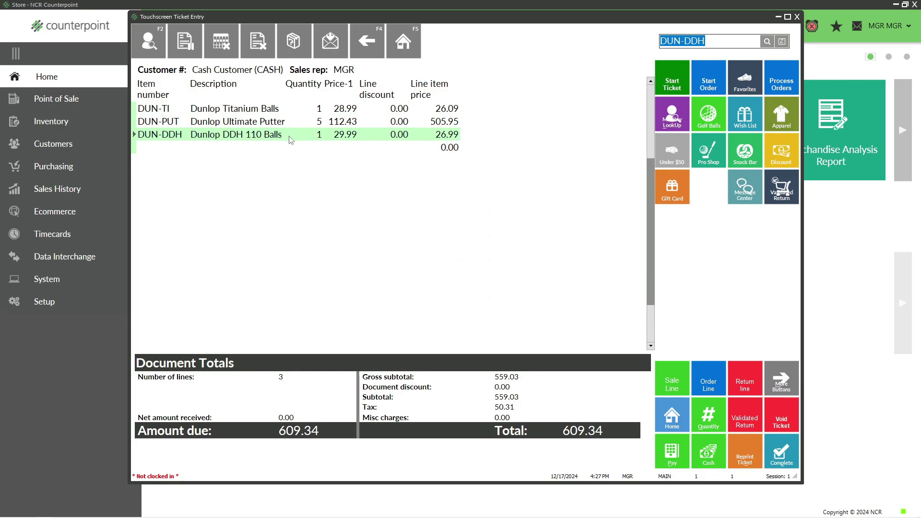
click(220, 45)
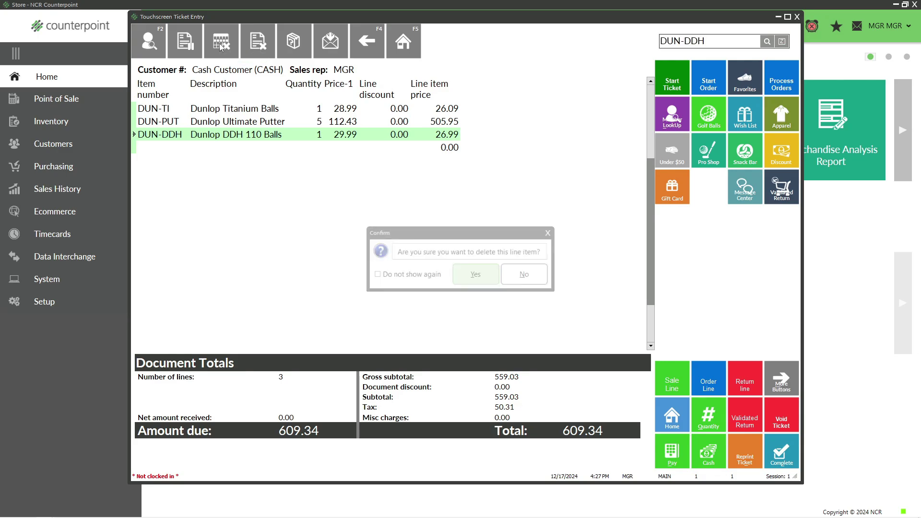
click(469, 273)
click(333, 126)
click(334, 115)
click(334, 123)
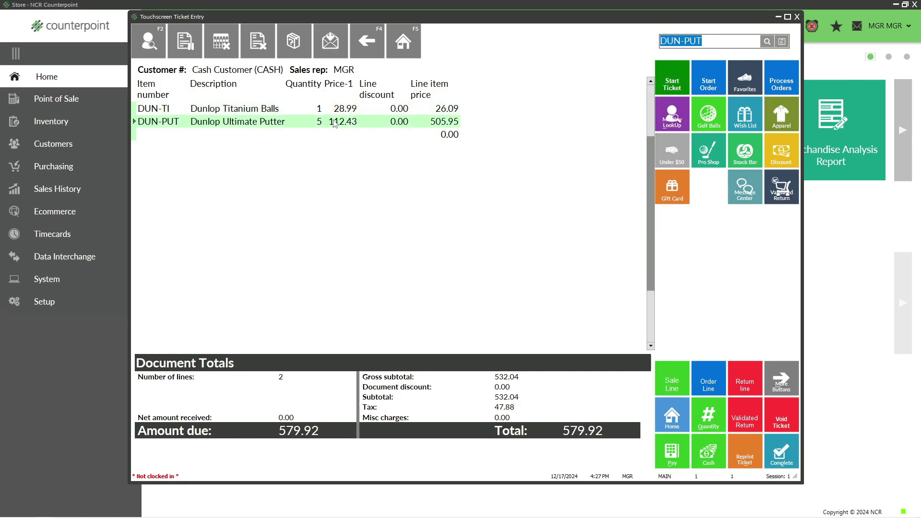
Step: Add a Pretzel from Item LookUp, bringing the ticket total to 581.01
click(409, 149)
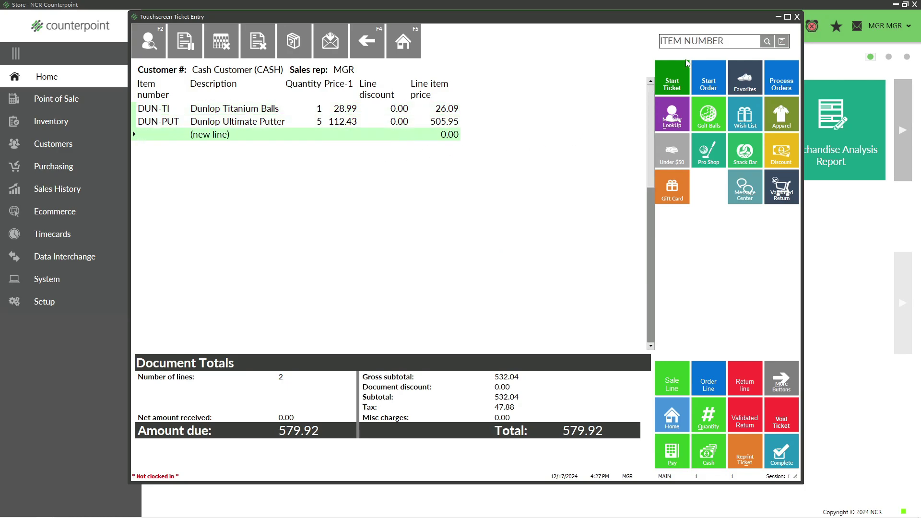
click(766, 41)
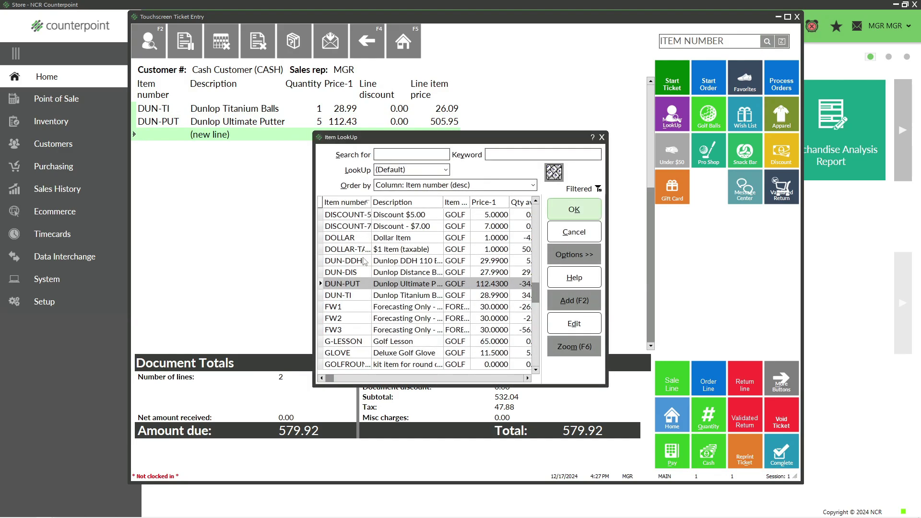
drag(536, 281, 536, 320)
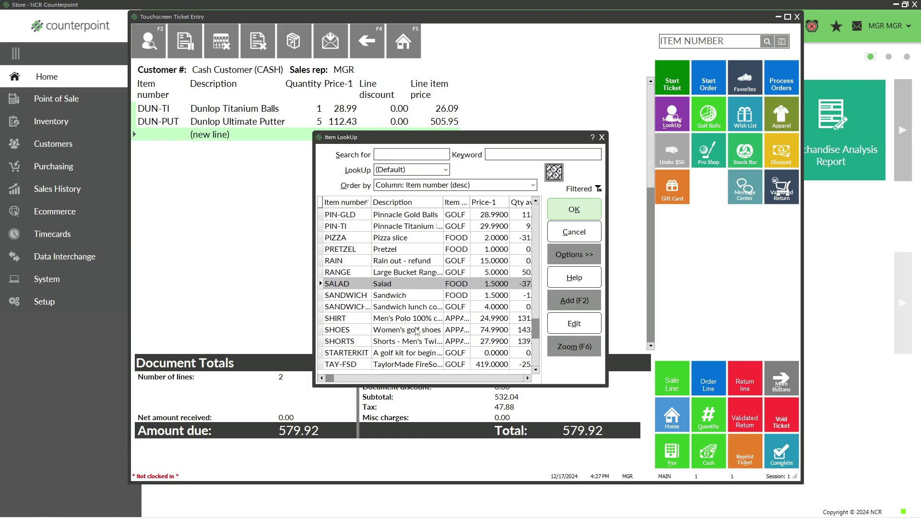
double_click(349, 249)
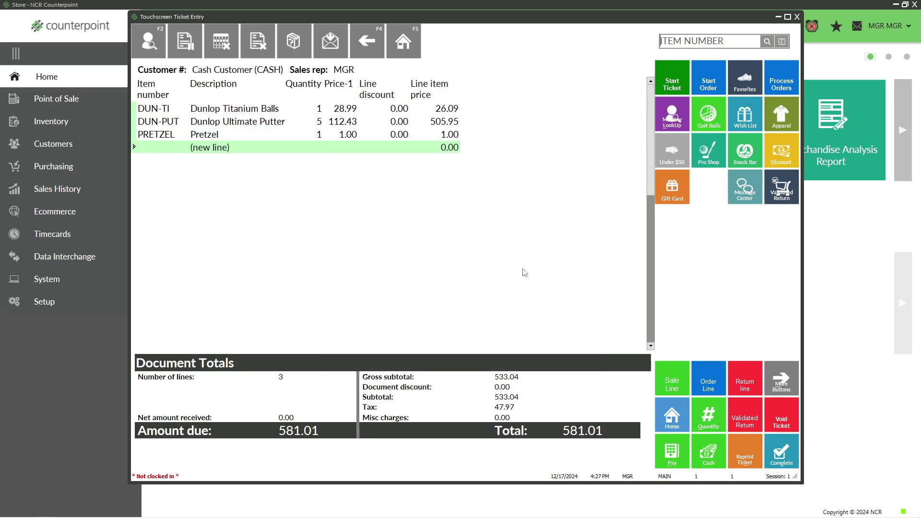
Step: Pay the 581.01 ticket with 600.00 cash, leaving 18.99 change due
click(672, 452)
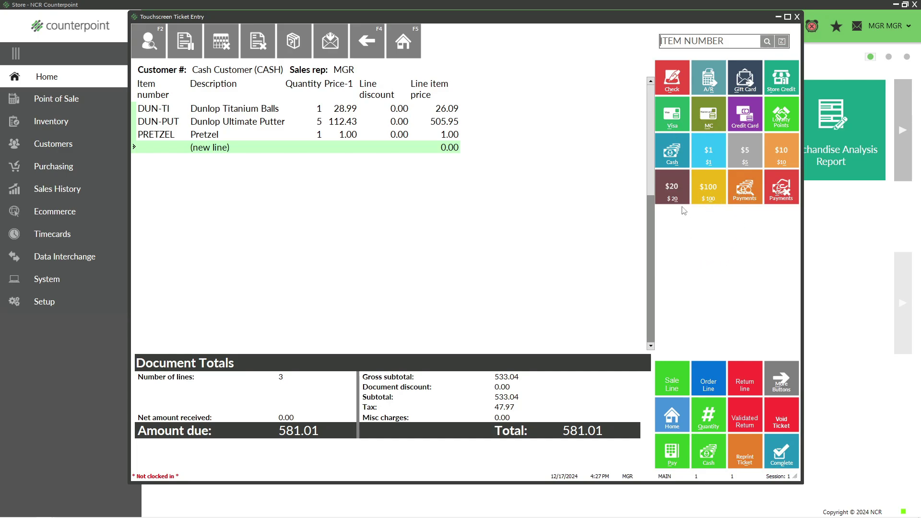
click(669, 153)
click(396, 232)
drag(381, 233, 355, 234)
text(6)
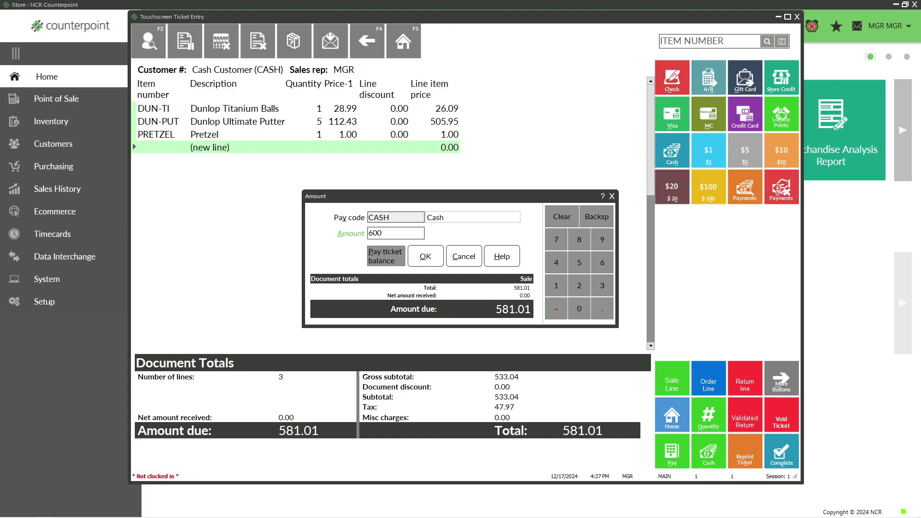
text(00)
click(421, 259)
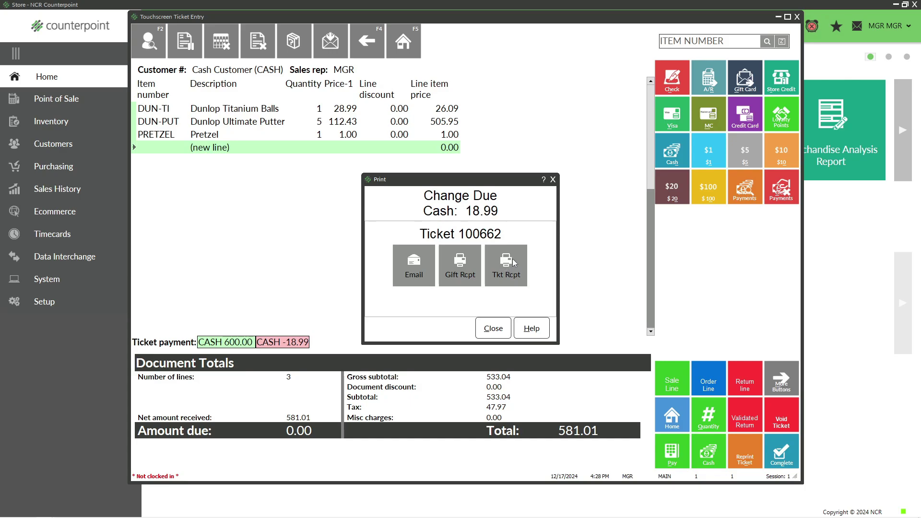
Step: Preview ticket 100662's receipt, then close the Print dialog for a fresh empty ticket
click(515, 263)
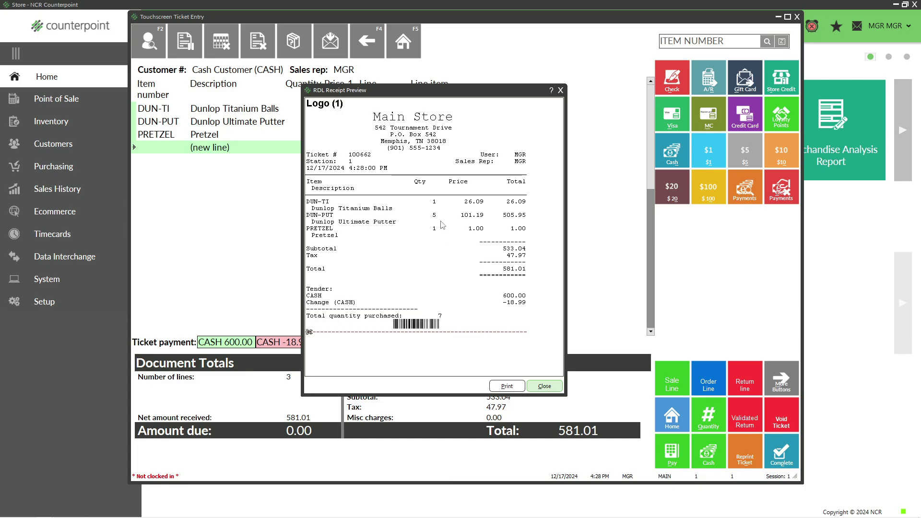
click(539, 387)
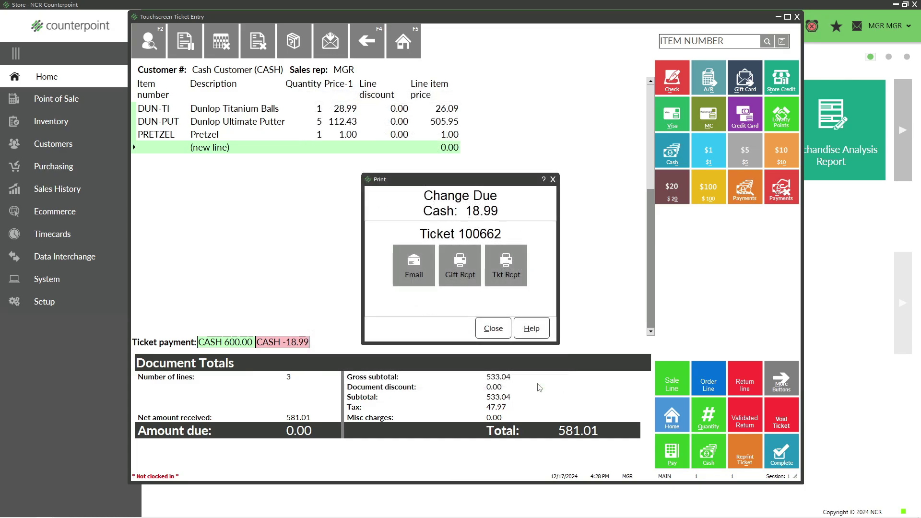
click(496, 328)
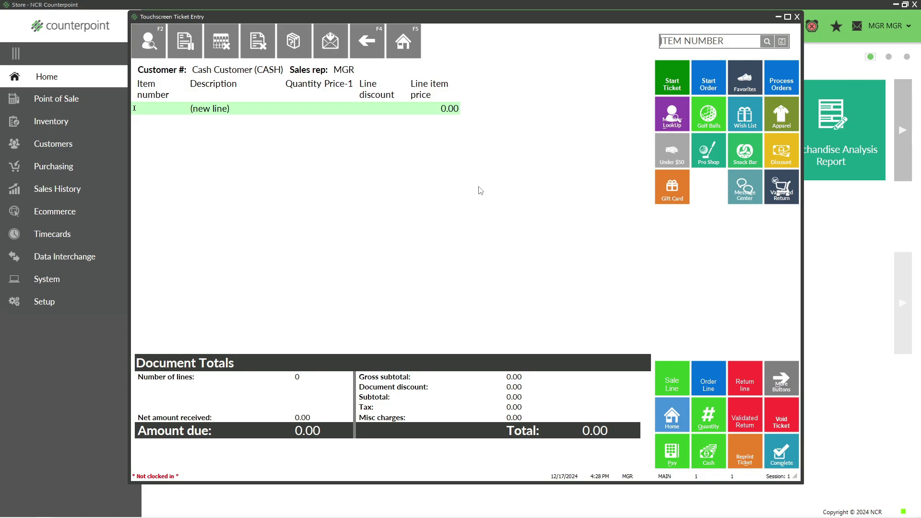
Step: Reprint ticket 100660 as a previewed Tkt Rcpt duplicate, then return to the empty ticket
click(744, 446)
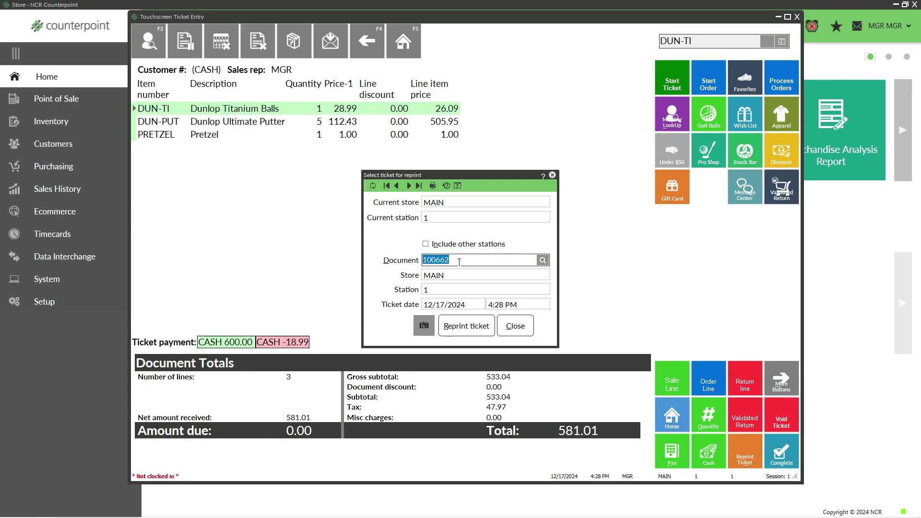
click(542, 260)
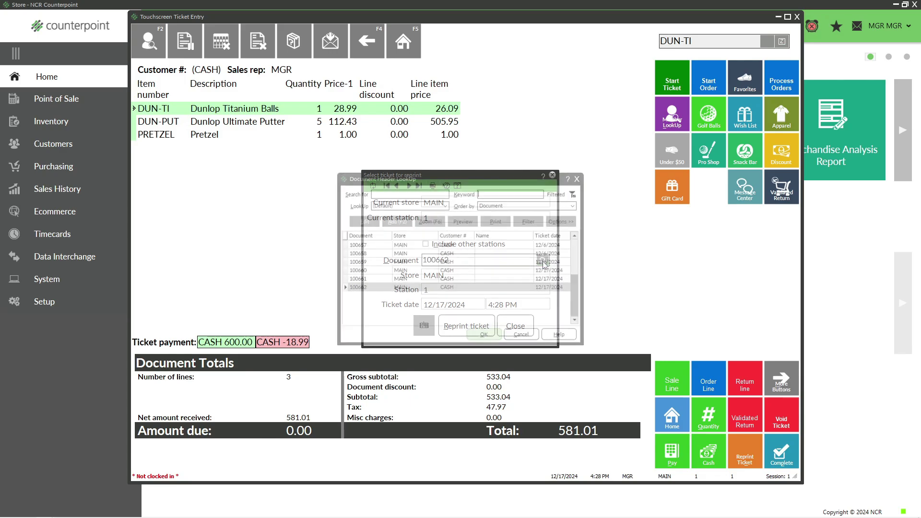
click(428, 272)
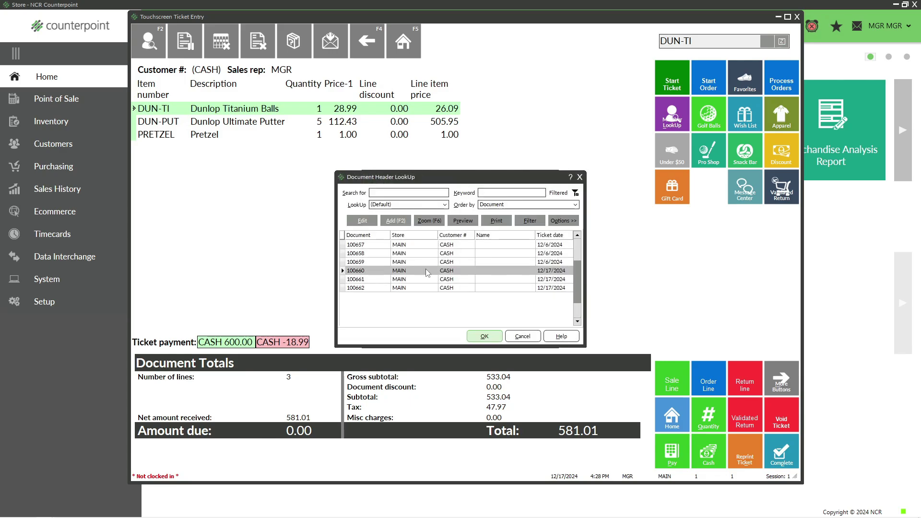
click(484, 336)
click(467, 326)
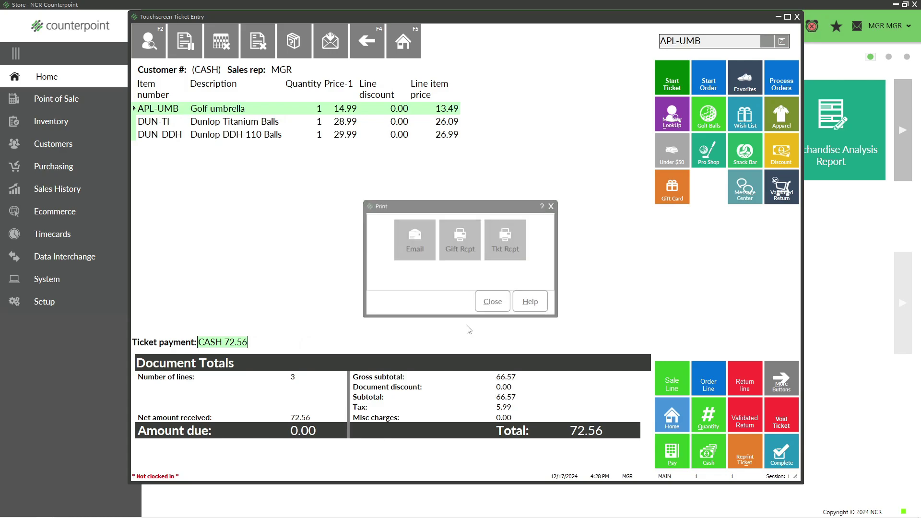
click(510, 259)
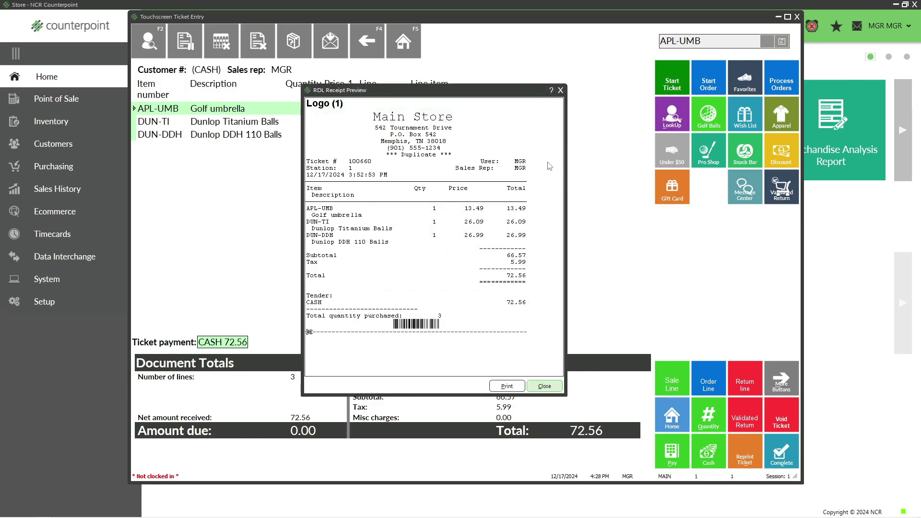
click(561, 91)
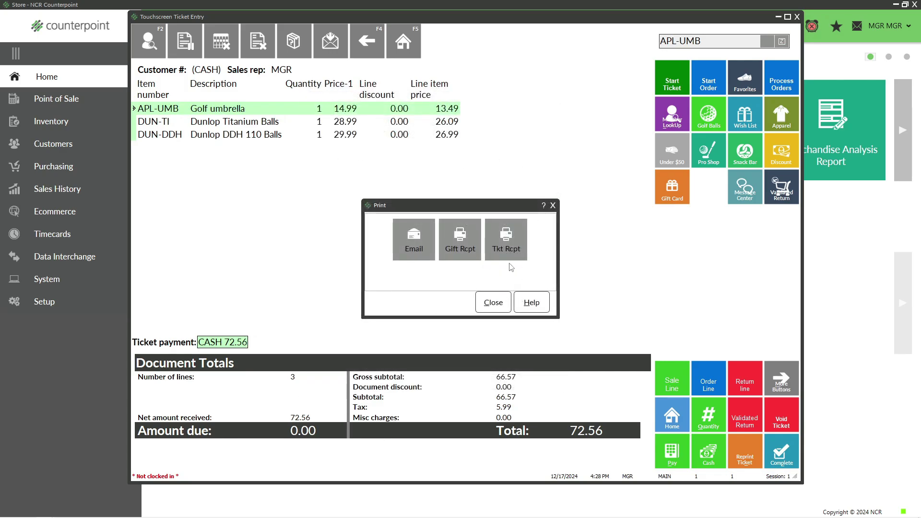
click(499, 302)
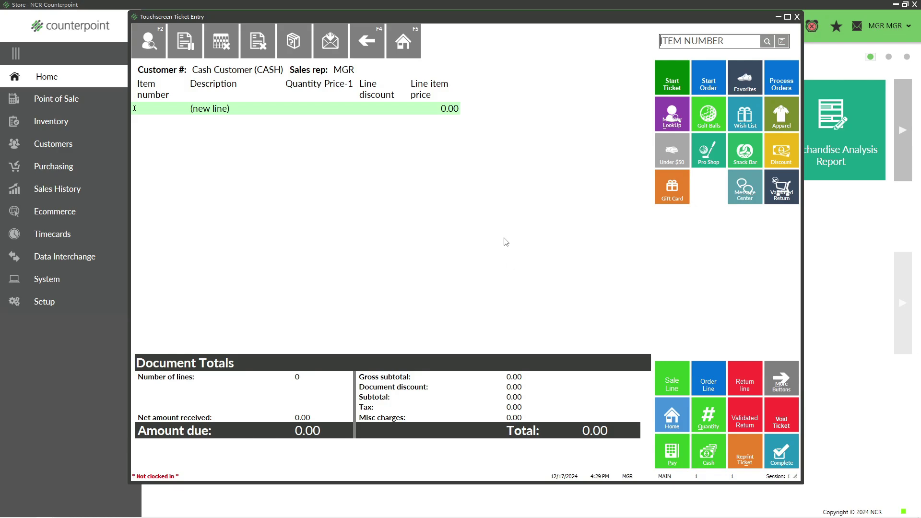
click(781, 381)
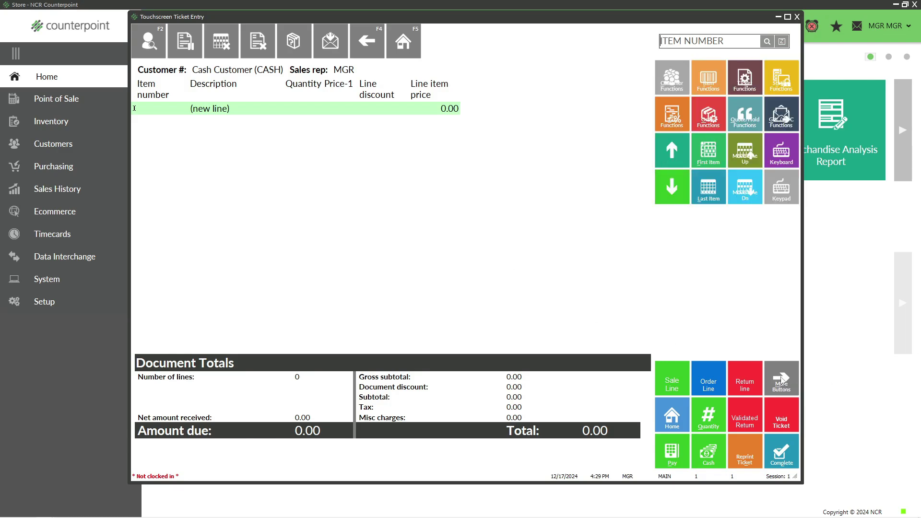
click(738, 89)
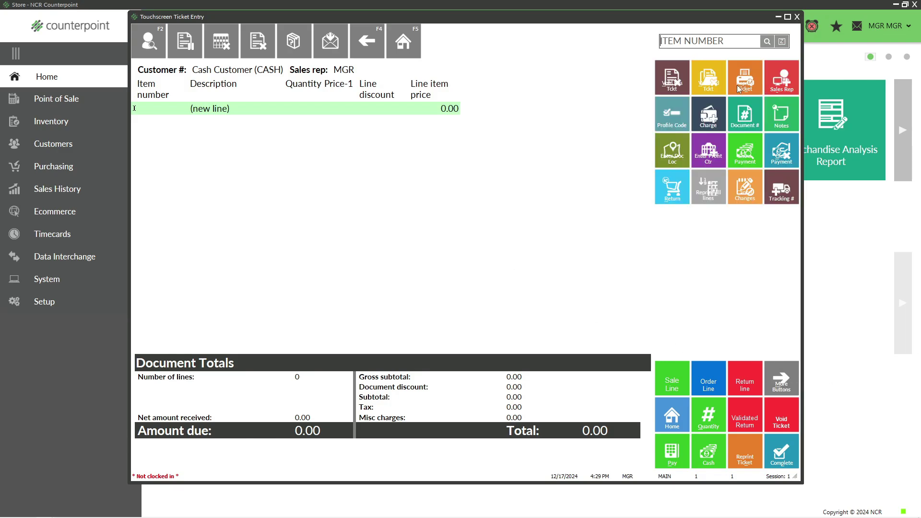
click(704, 84)
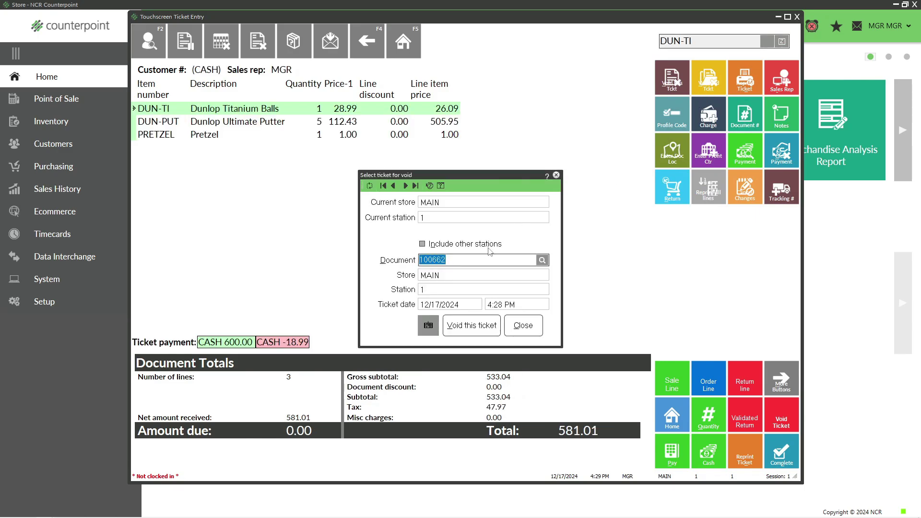
click(542, 261)
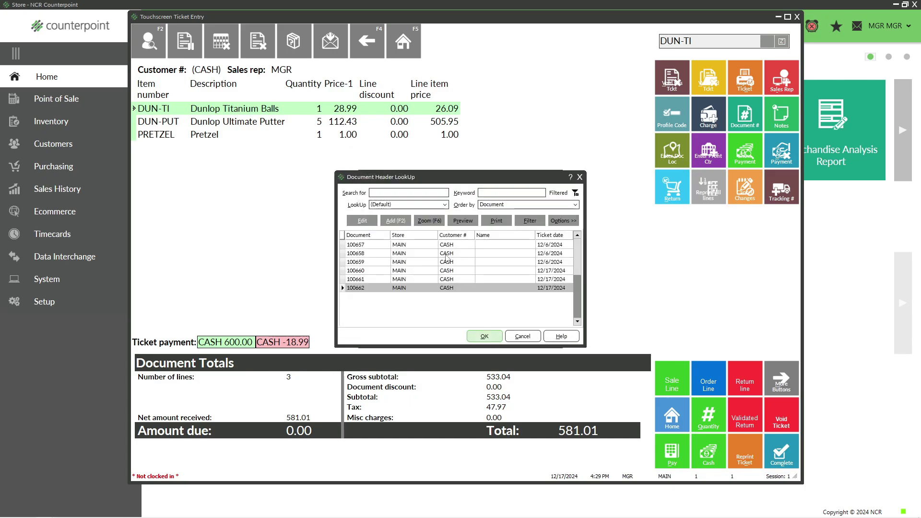
key(Return)
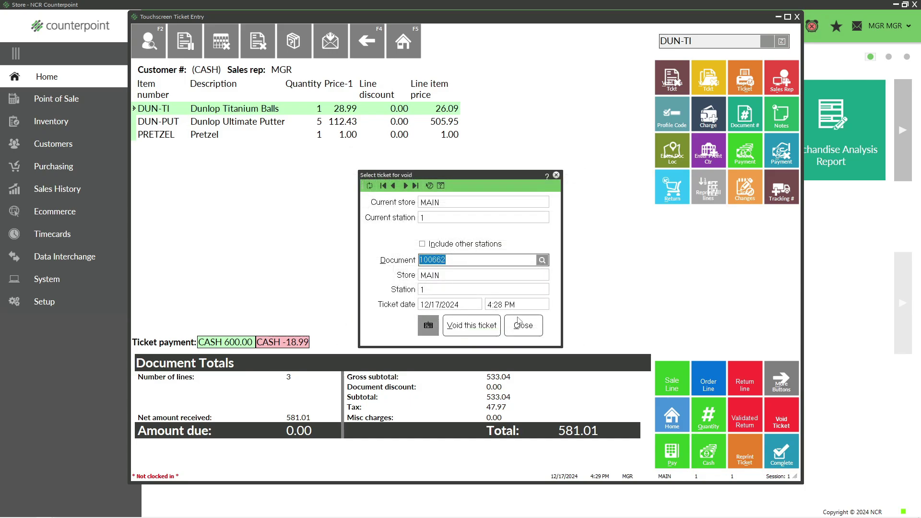
click(521, 326)
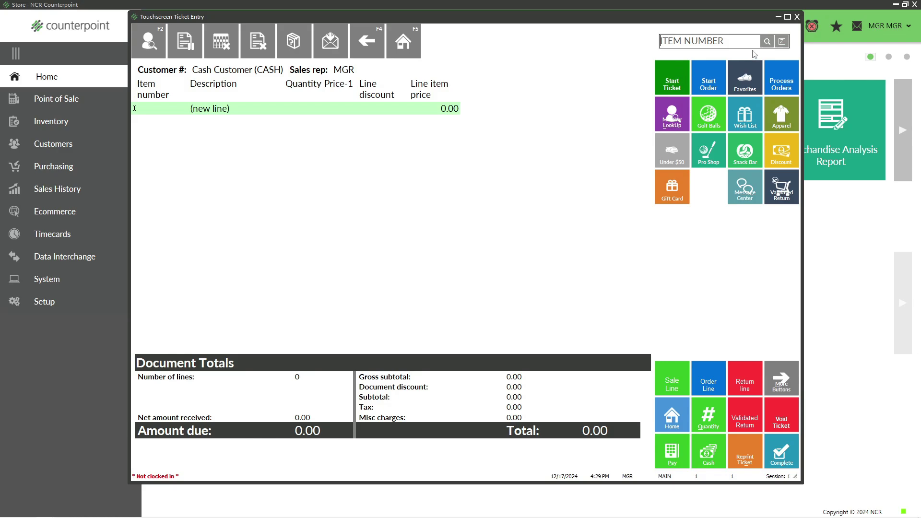
Step: Add a Pizza slice and a Pretzel to the ticket from Item LookUp
click(767, 41)
double_click(455, 272)
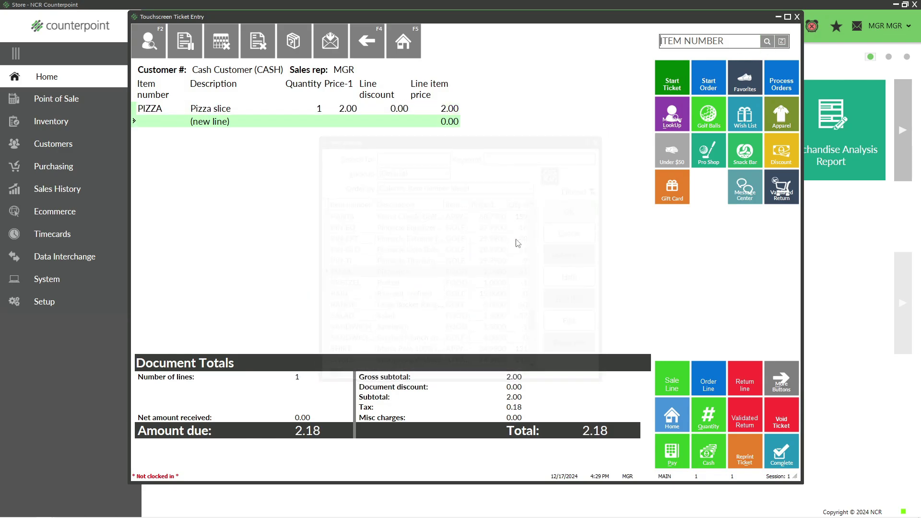
click(767, 41)
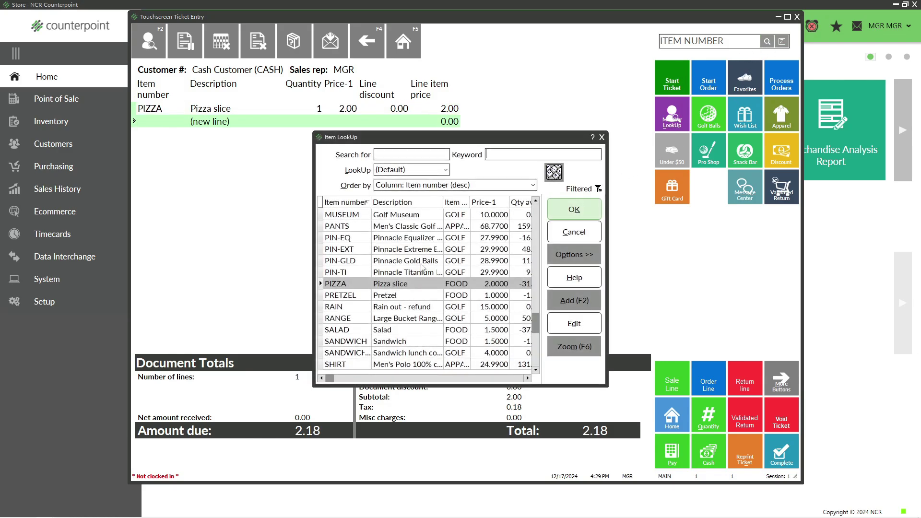
click(365, 295)
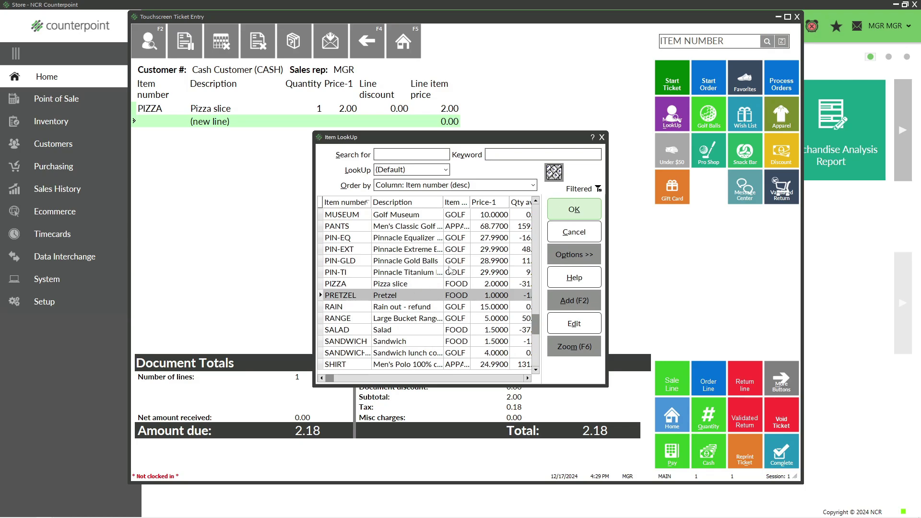
double_click(366, 295)
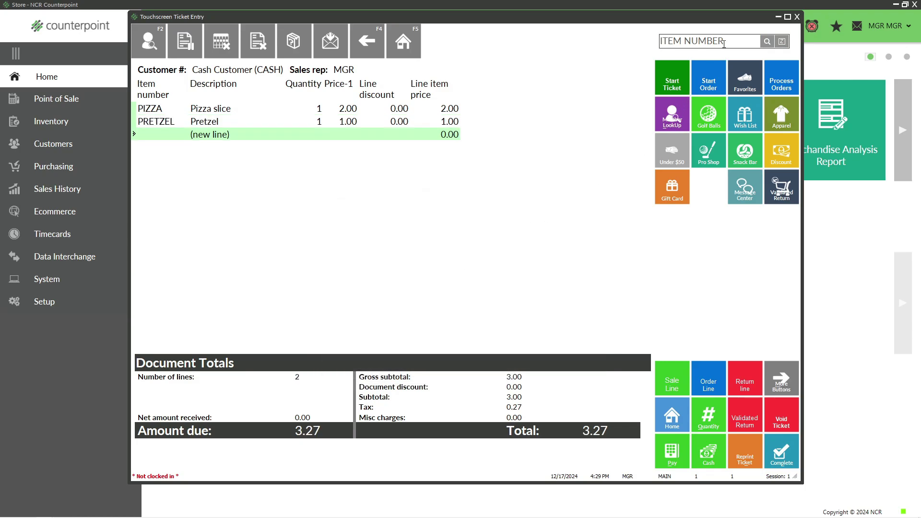
Step: Add Dunlop Titanium Balls (DUN-TI) with quantity 4, totalling 117.02
click(723, 43)
text(DUN-TI)
key(Return)
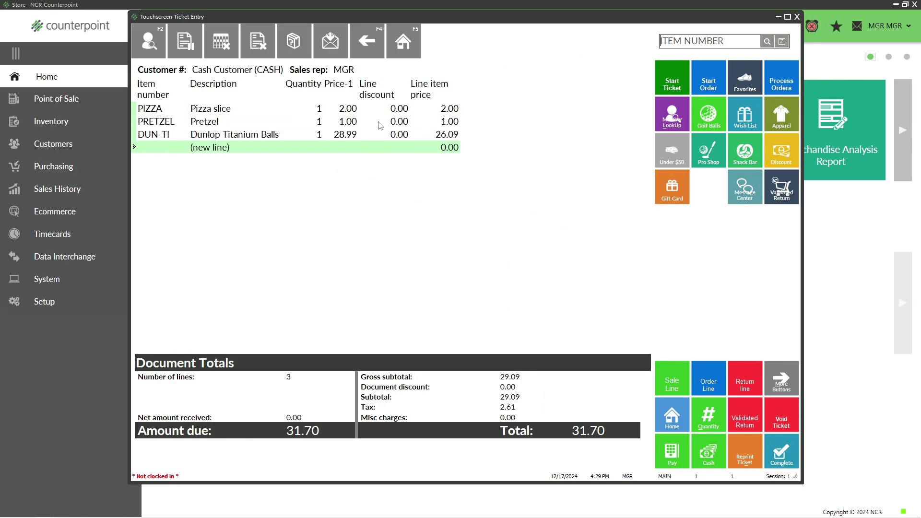
click(364, 135)
click(704, 423)
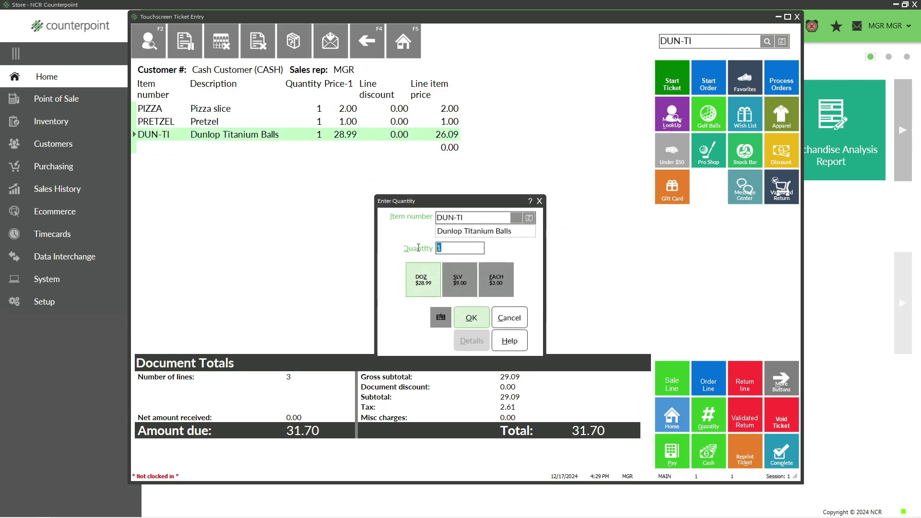
text(4)
click(472, 317)
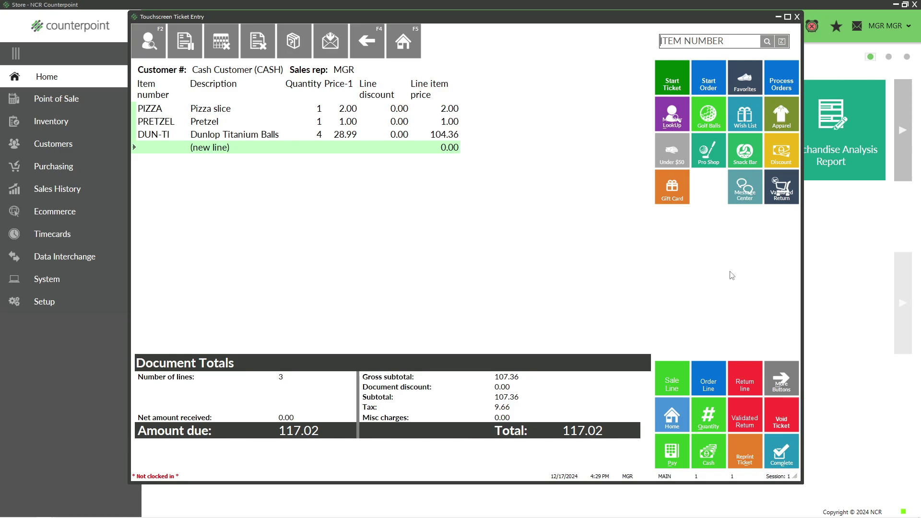
Step: Add the APL-UMB Golf umbrella as a return line found by keyword 'umb'
click(743, 381)
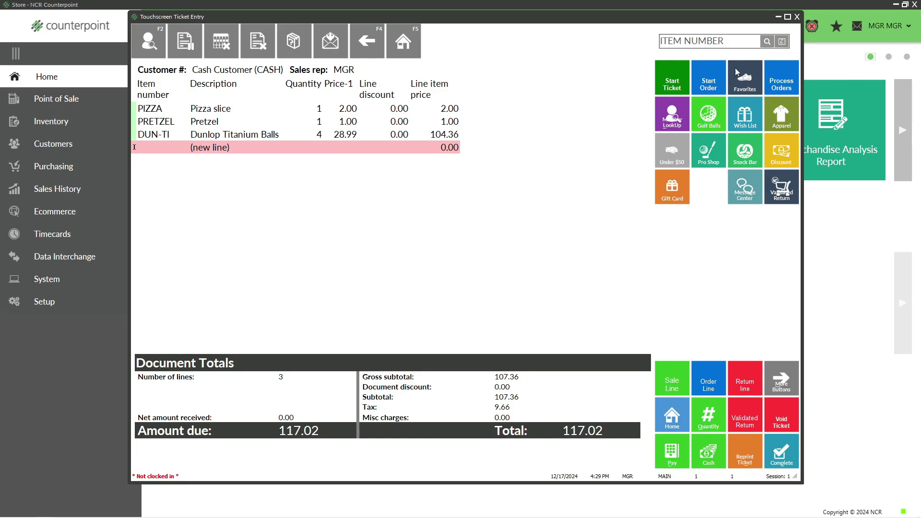
click(766, 43)
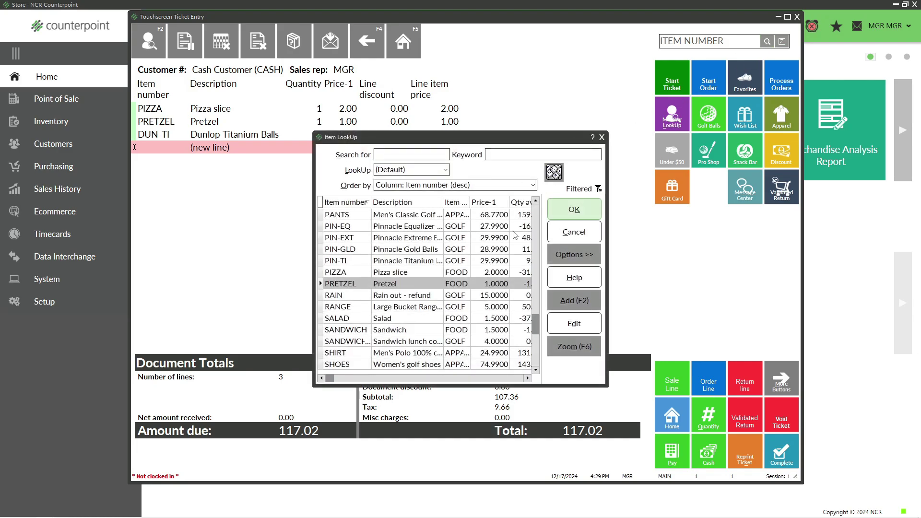
drag(534, 321, 526, 164)
text(umbrella)
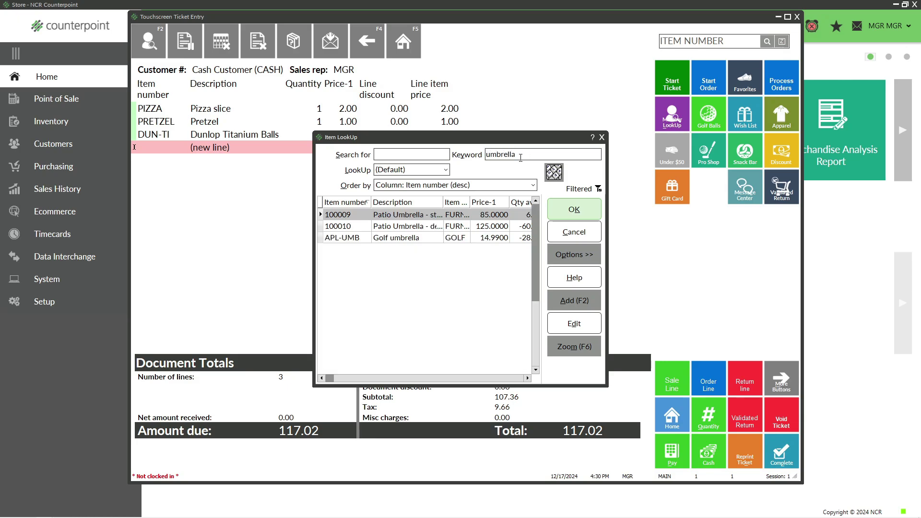
double_click(367, 237)
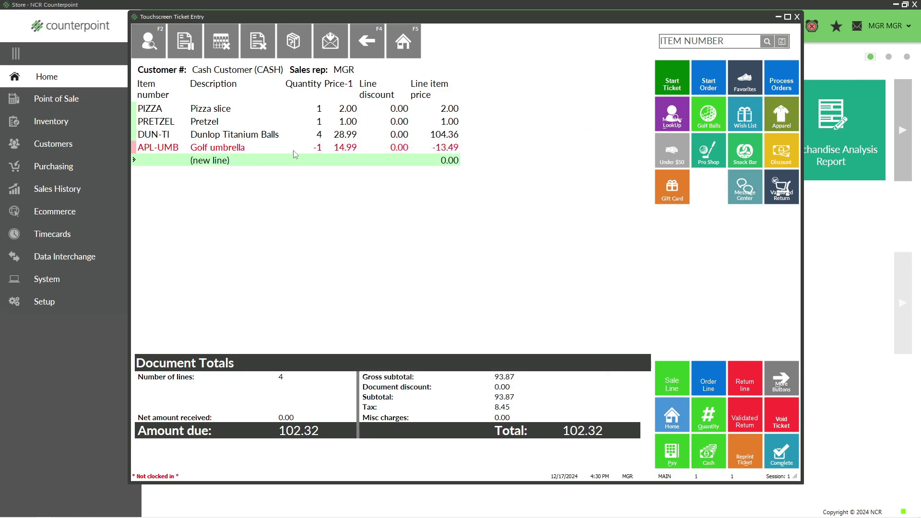
Step: Review the ticket lines, finishing with the DUN-TI line selected
click(293, 148)
click(280, 133)
click(278, 122)
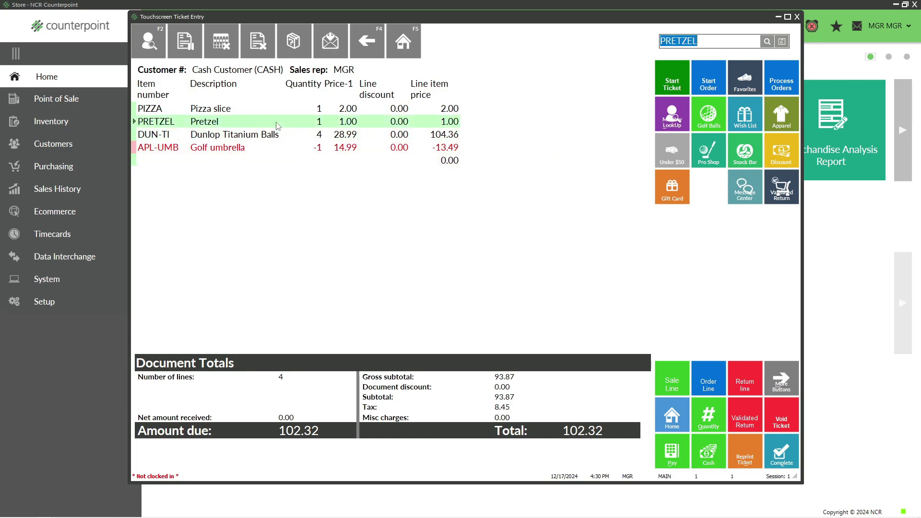
click(277, 111)
click(277, 125)
click(282, 136)
click(281, 115)
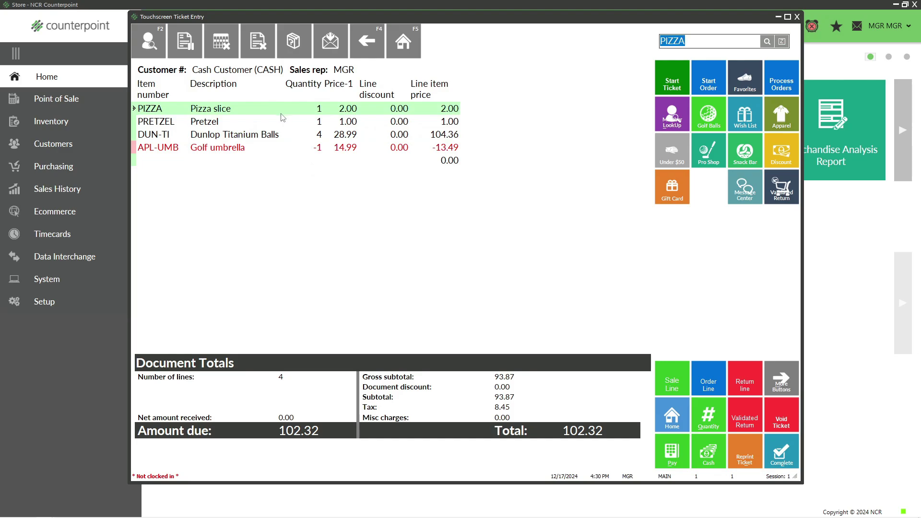
click(260, 150)
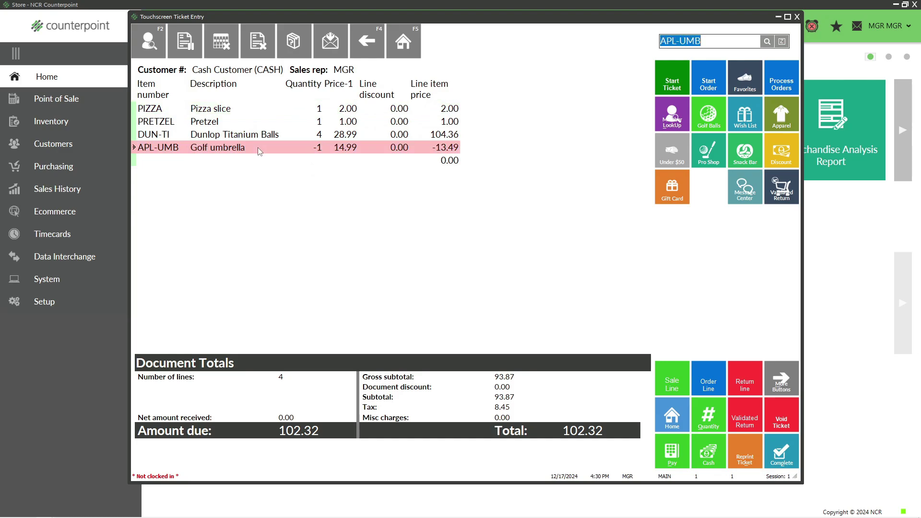
click(313, 136)
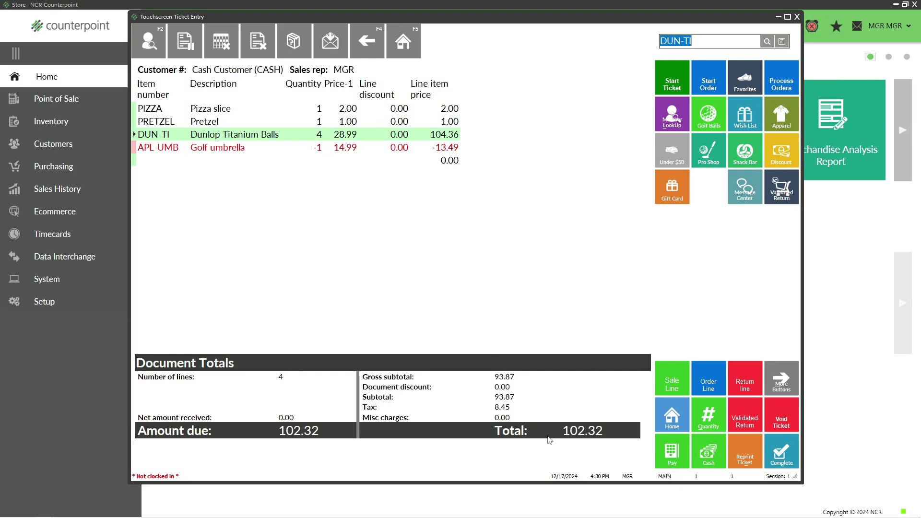
Step: Pay ticket 100663's full 102.32 balance in cash and finish it without a receipt
click(677, 450)
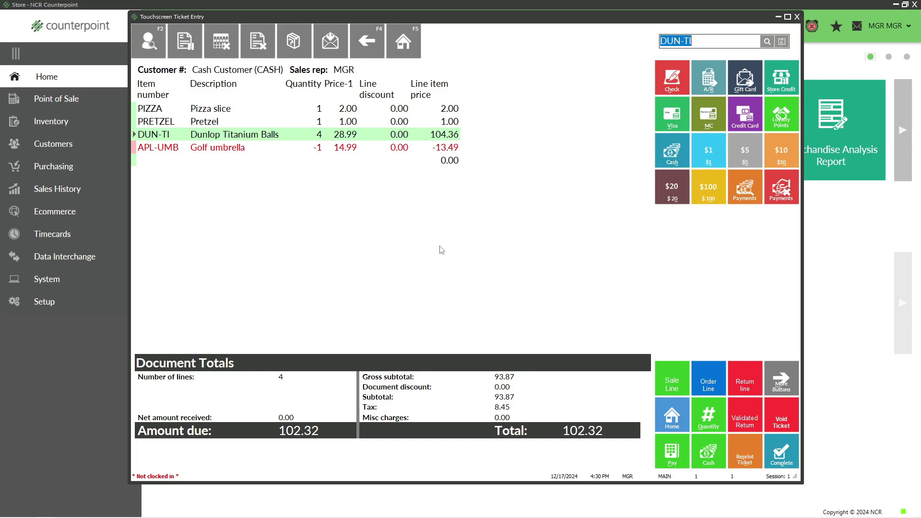
click(664, 162)
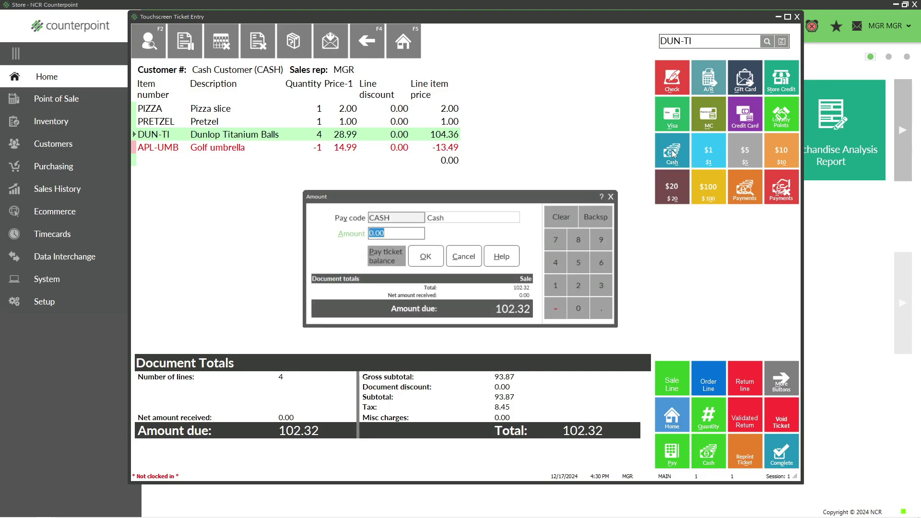
click(385, 257)
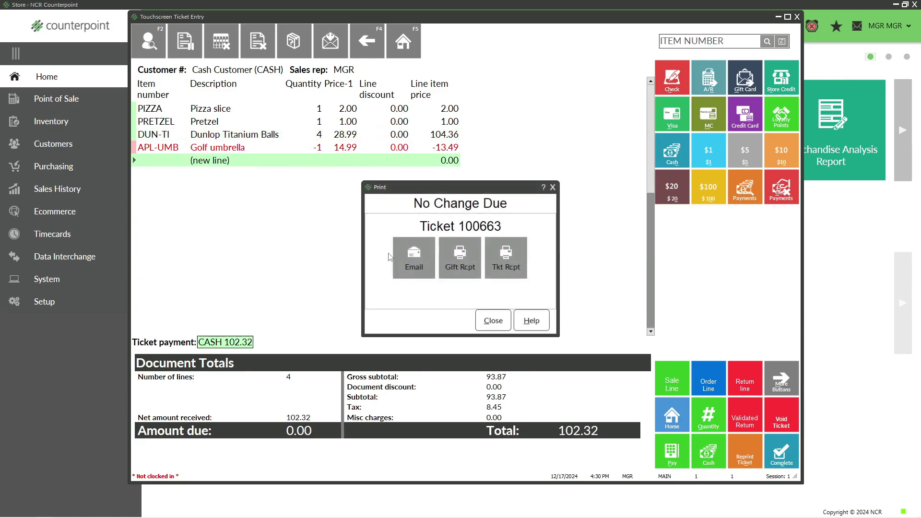
click(490, 319)
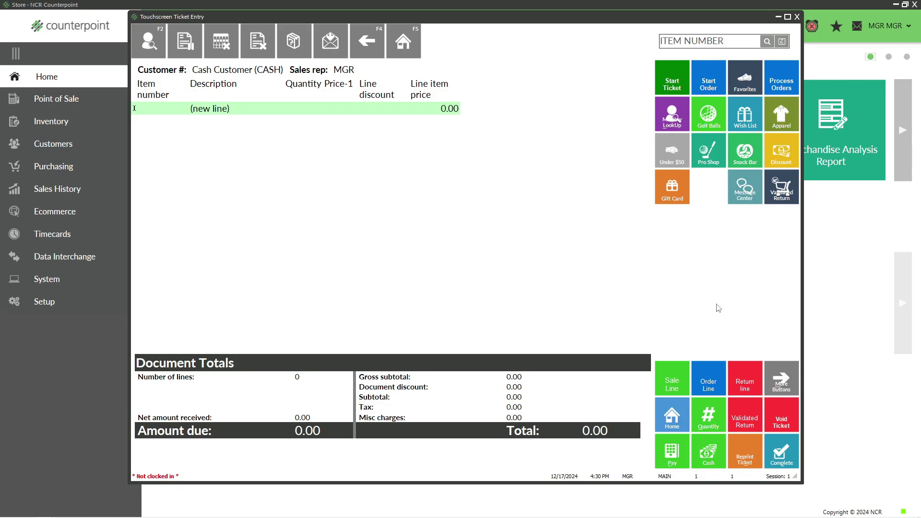
Step: Look up past ticket 100658 for a validated return and mark one Maxfli HT Balls
click(746, 418)
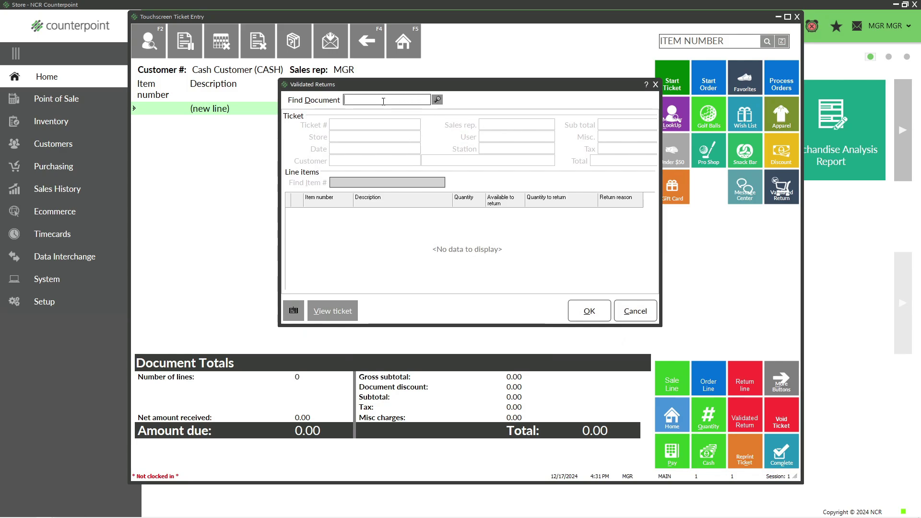
click(437, 99)
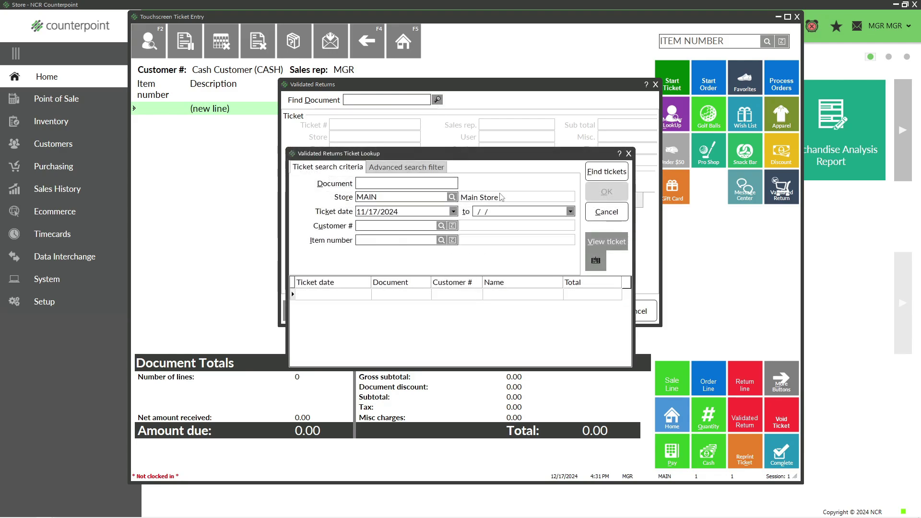
click(599, 171)
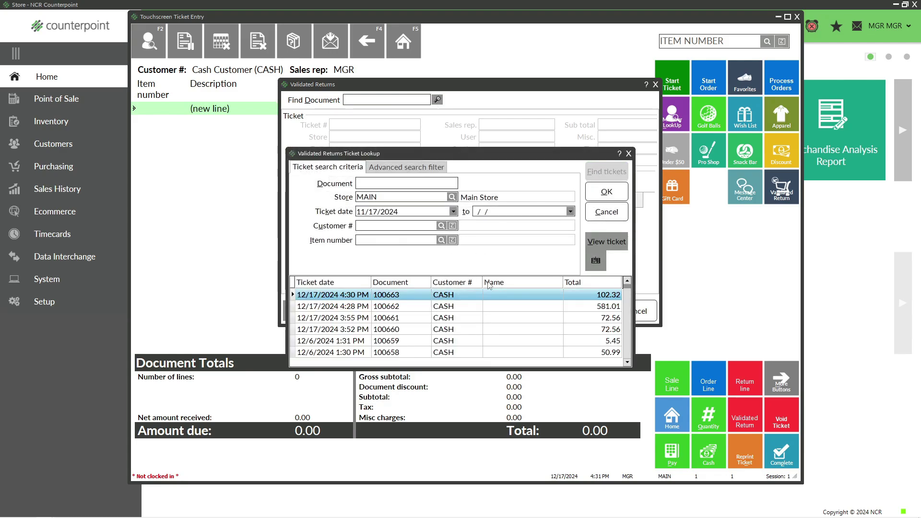
click(335, 330)
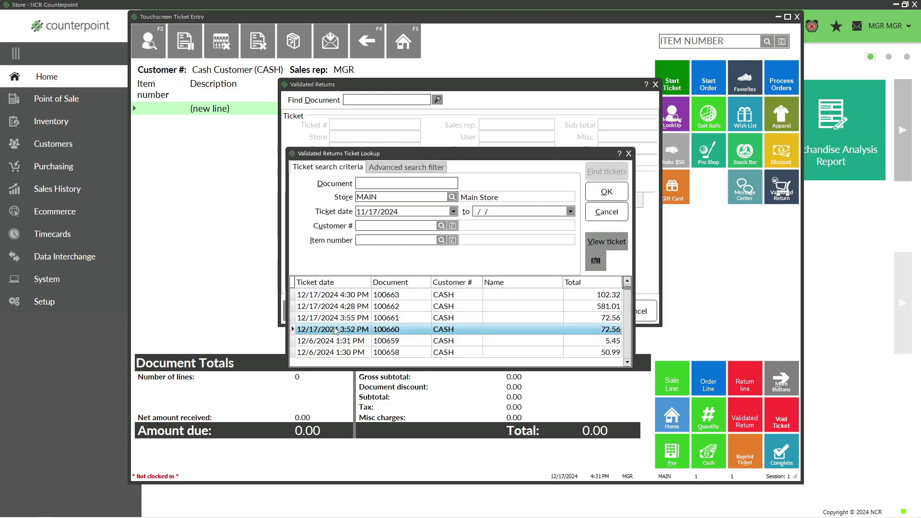
click(335, 343)
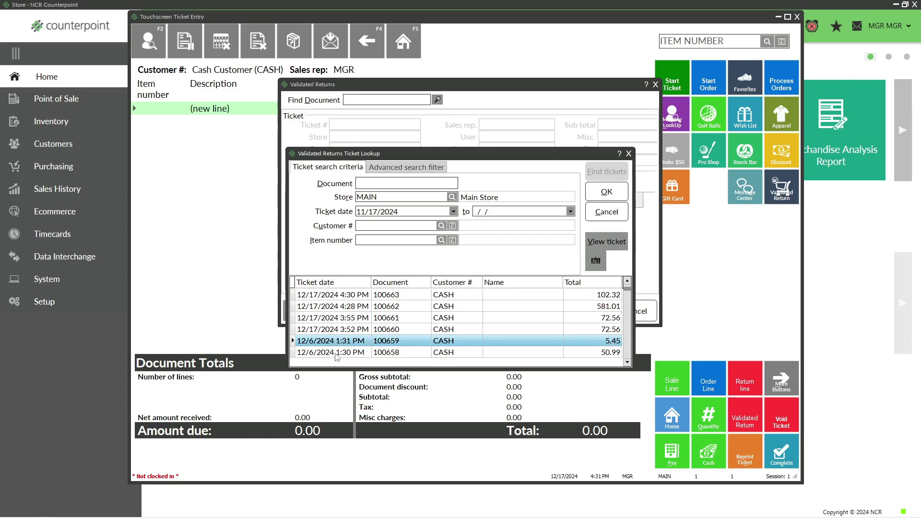
click(338, 354)
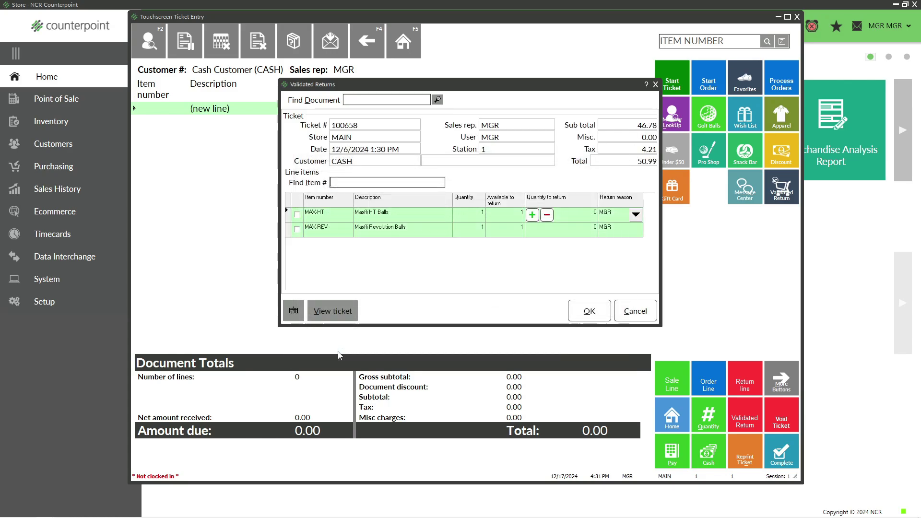
click(297, 214)
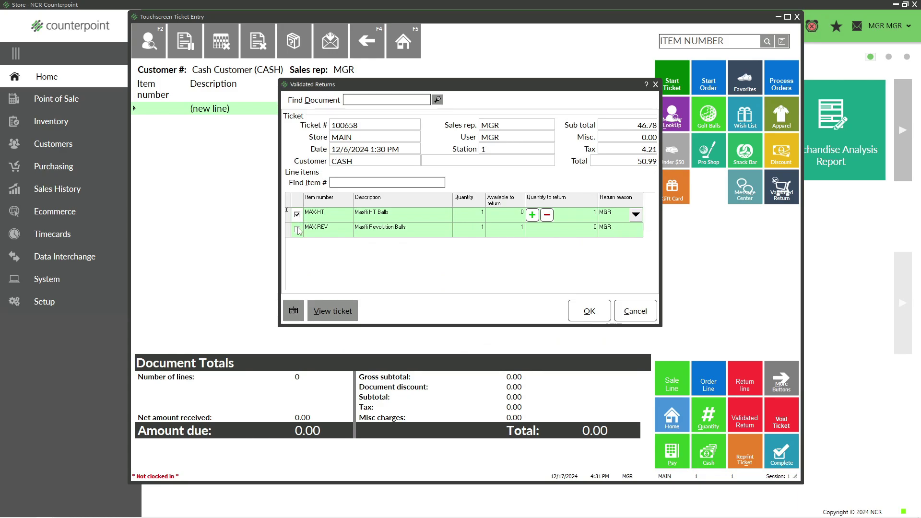
click(296, 230)
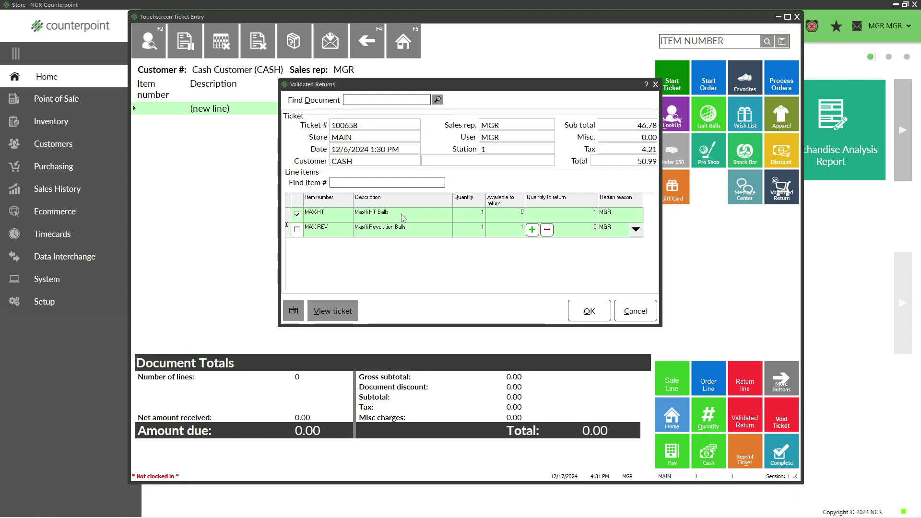
Step: Add the Maxfli HT Balls return to ticket 100664 and refund the 24.51 balance in cash
click(582, 312)
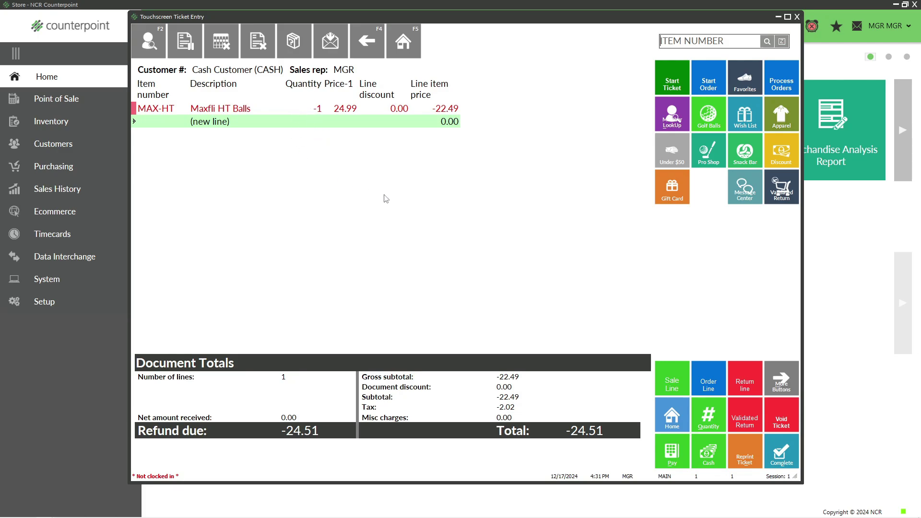
click(672, 450)
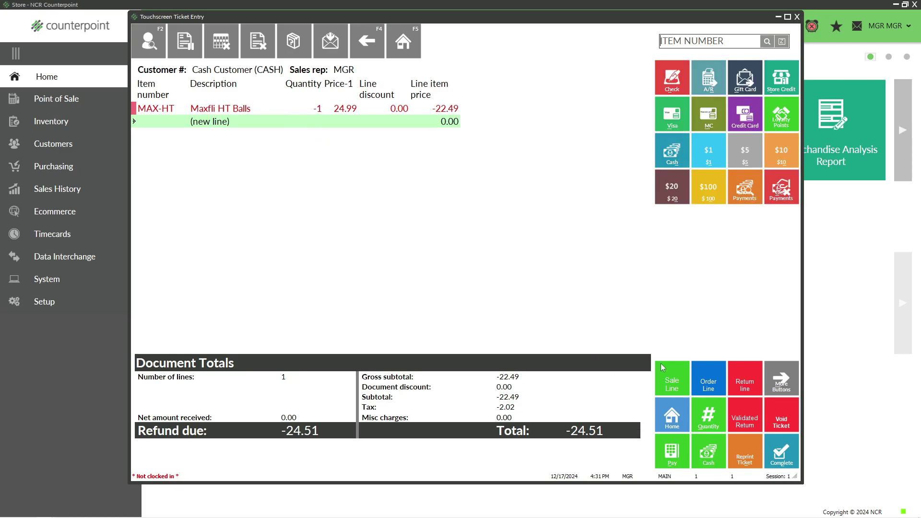
click(667, 161)
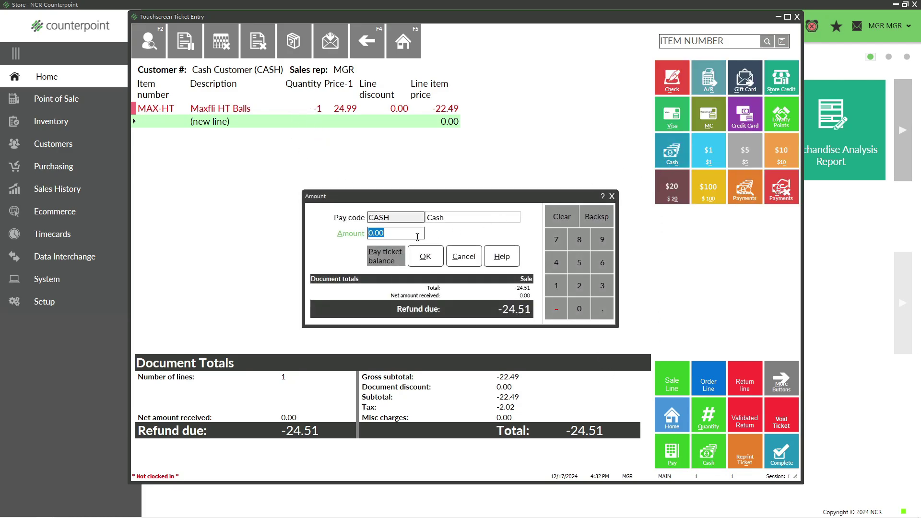
click(391, 257)
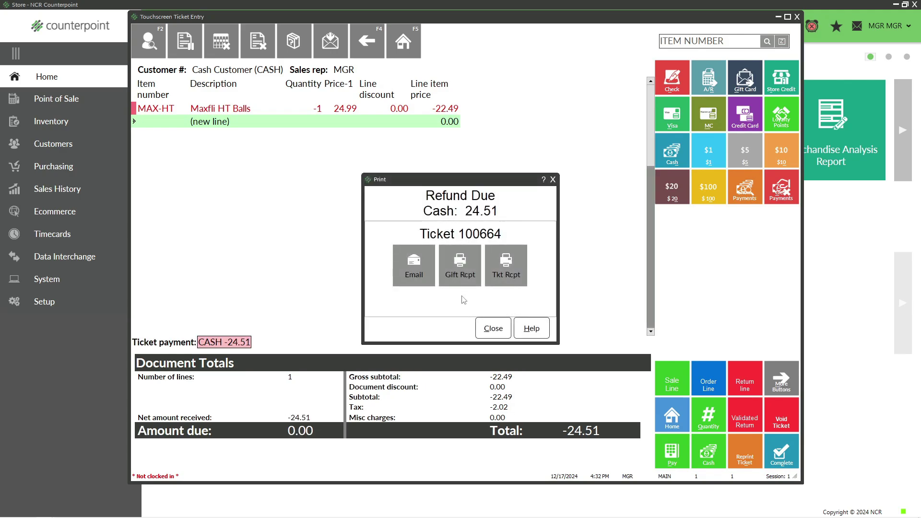
click(494, 329)
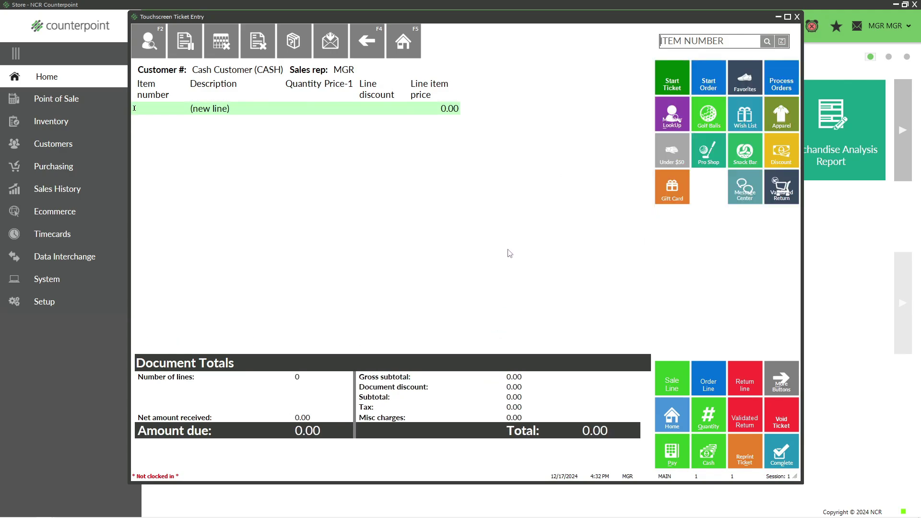